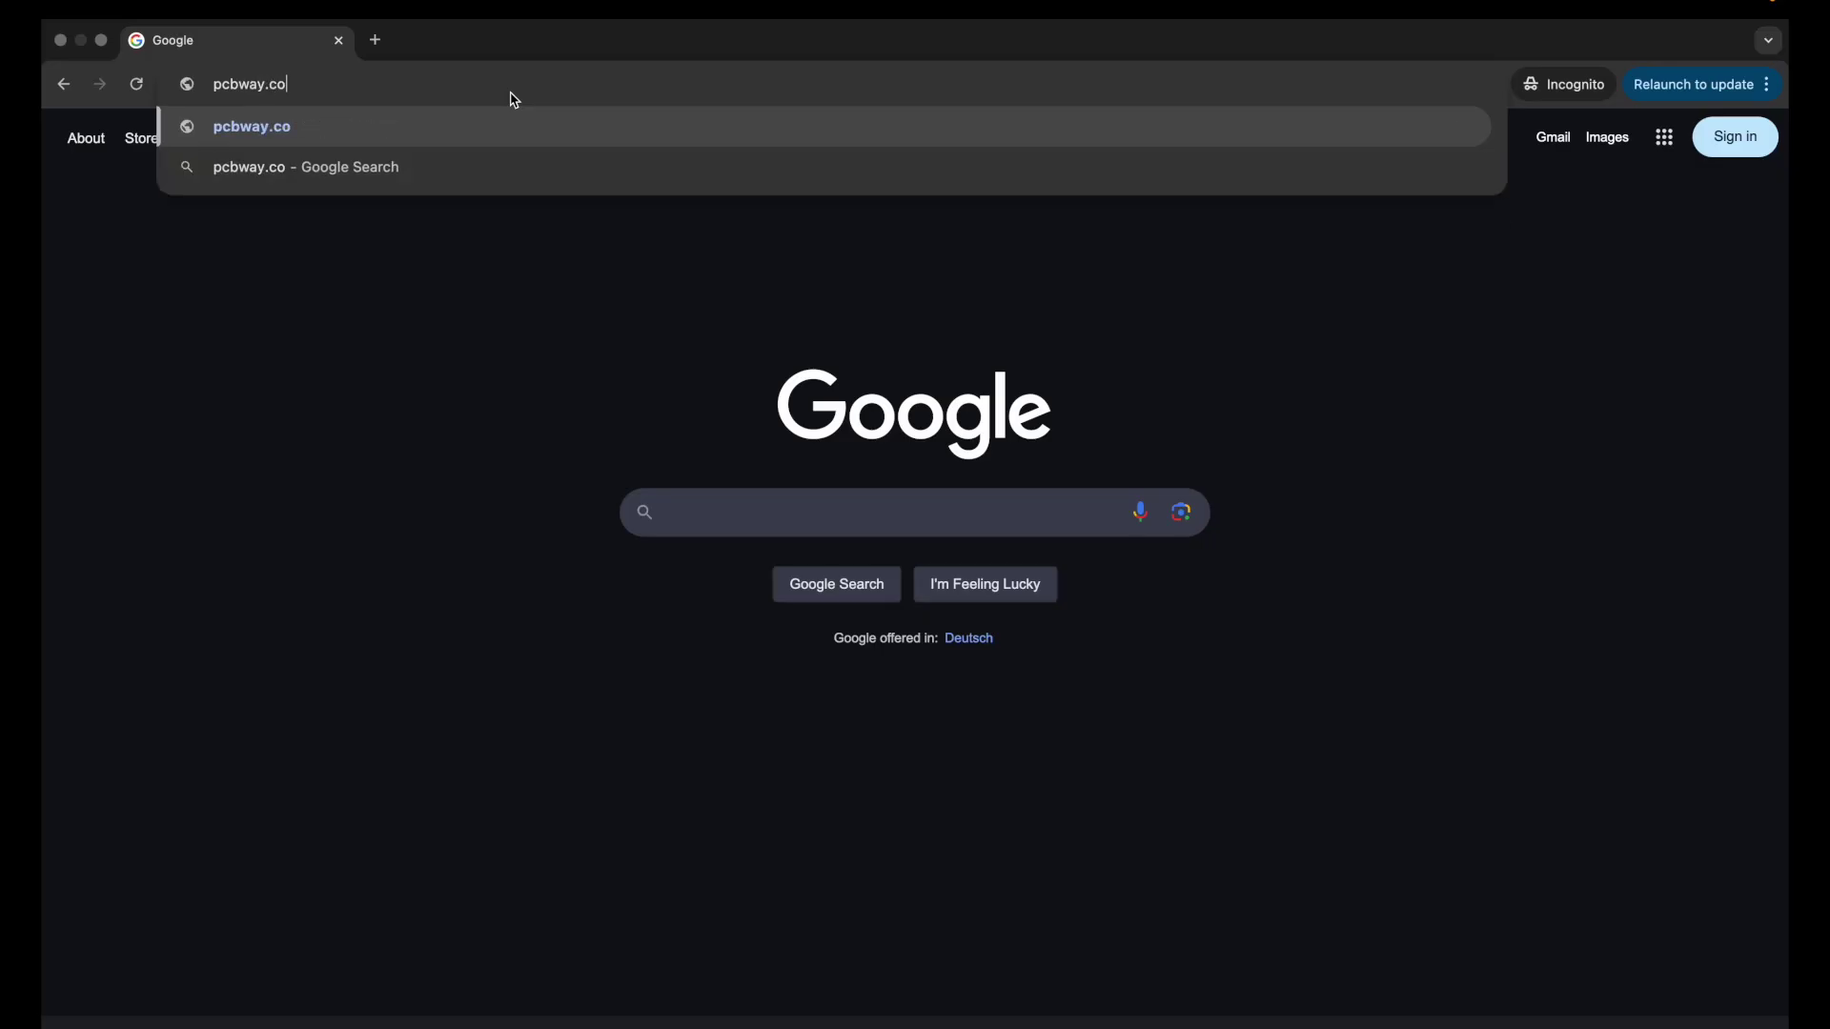
- Load PCBWay and request an instant quote for 100×100 mm boards at 1.6 mm thickness
{"action": "key", "text": "Return"}
{"action": "scroll", "coordinate": [278, 483], "scroll_direction": "down", "scroll_amount": 3}
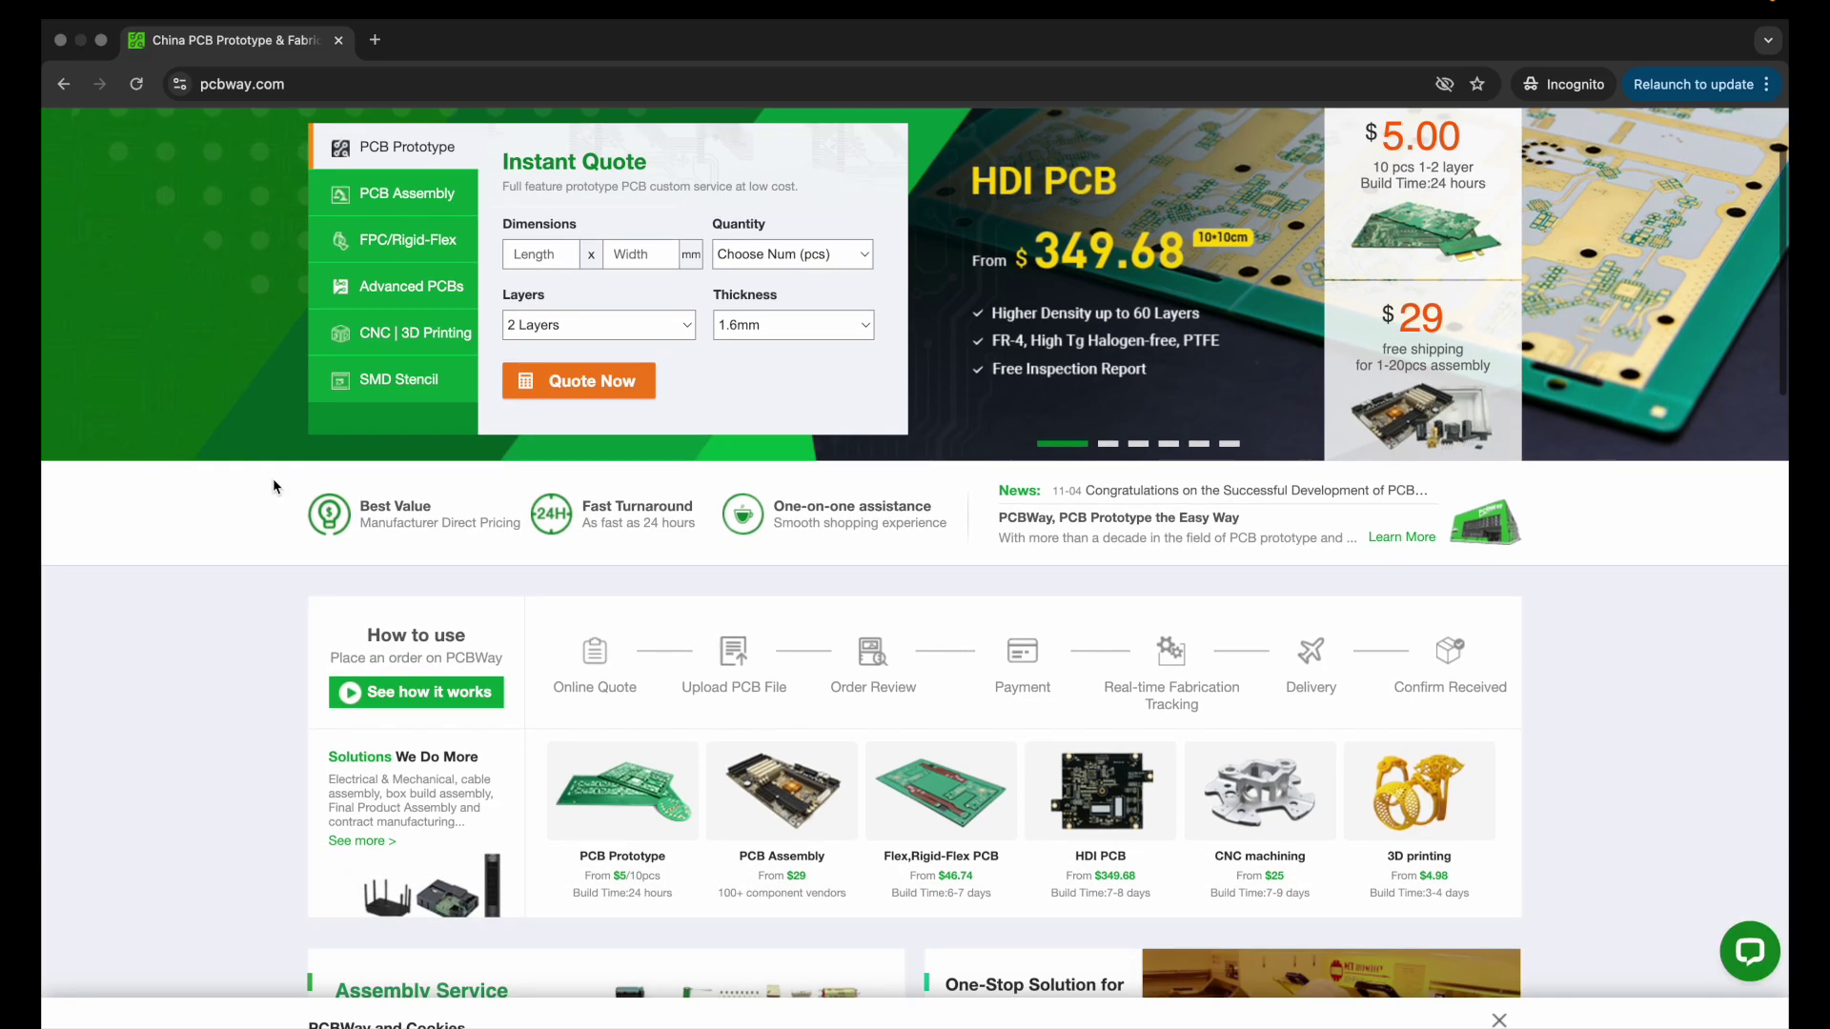
{"action": "scroll", "coordinate": [273, 486], "scroll_direction": "down", "scroll_amount": 15}
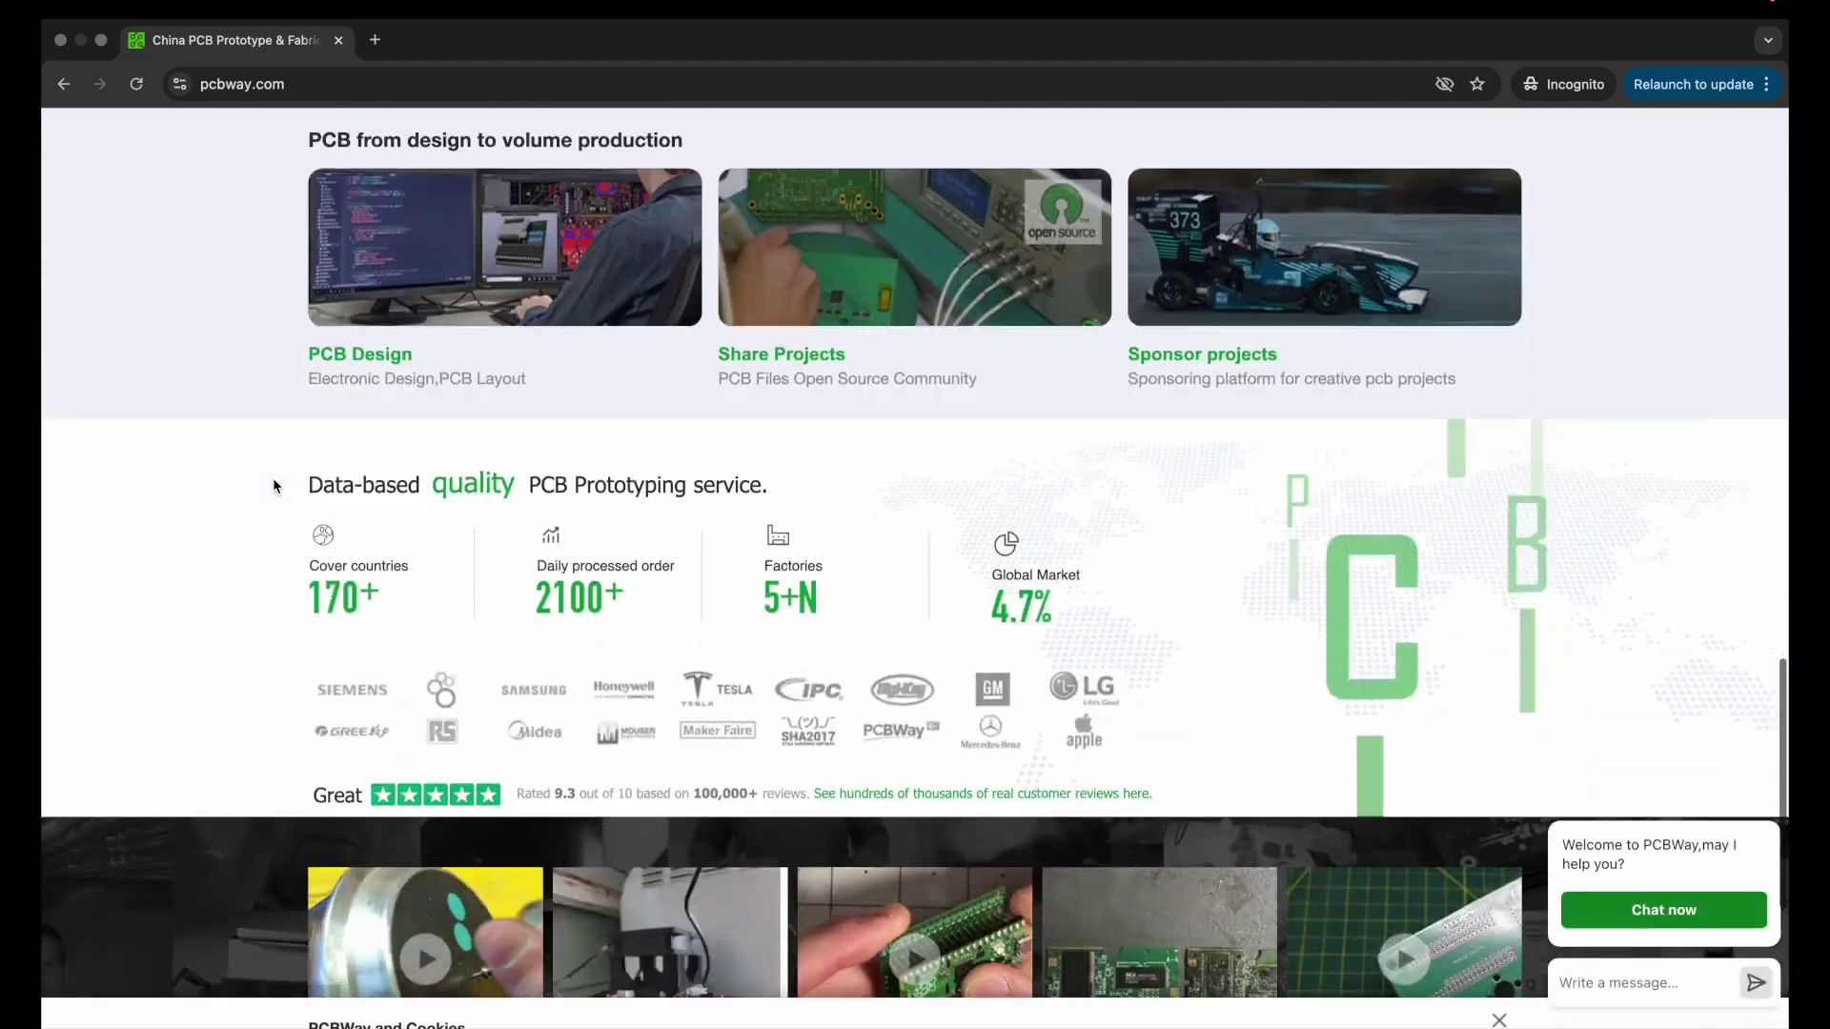
{"action": "scroll", "coordinate": [274, 486], "scroll_direction": "up", "scroll_amount": 12}
{"action": "scroll", "coordinate": [272, 477], "scroll_direction": "up", "scroll_amount": 6}
{"action": "left_click", "coordinate": [539, 393]}
{"action": "type", "text": "100"}
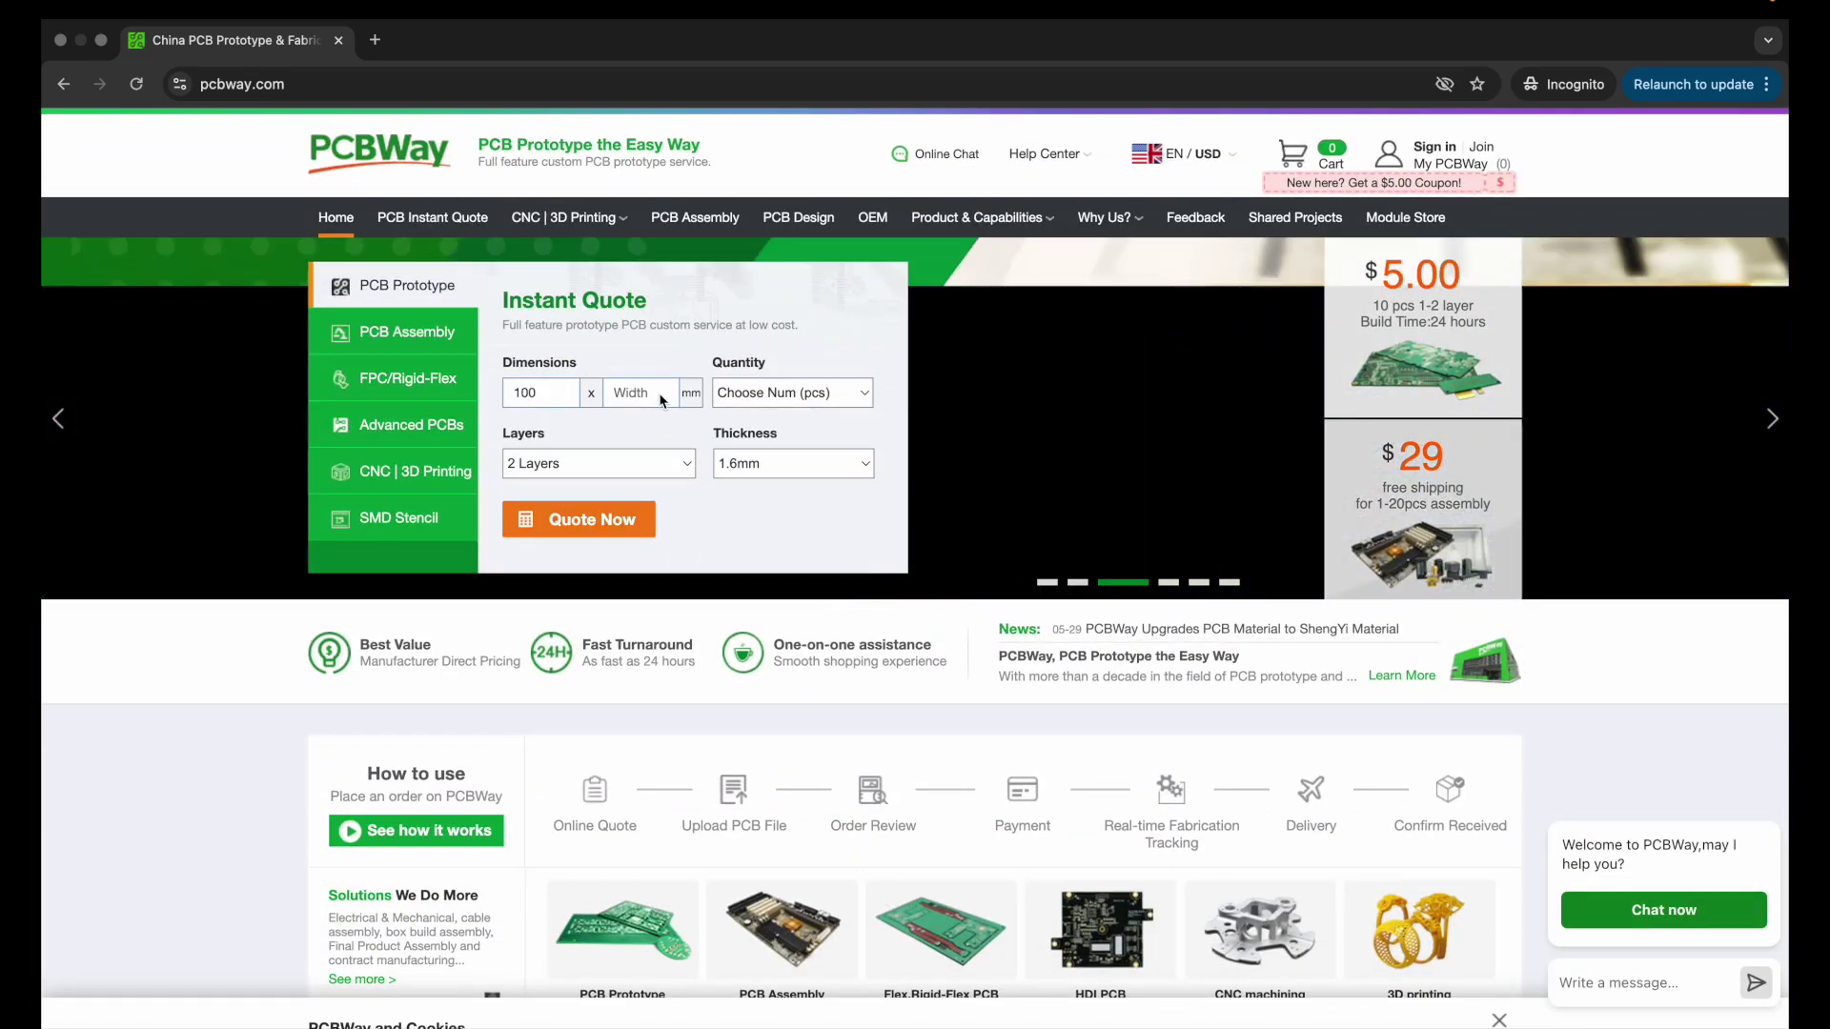
{"action": "left_click", "coordinate": [638, 393]}
{"action": "type", "text": "100"}
{"action": "left_click", "coordinate": [807, 465]}
{"action": "left_click", "coordinate": [807, 465]}
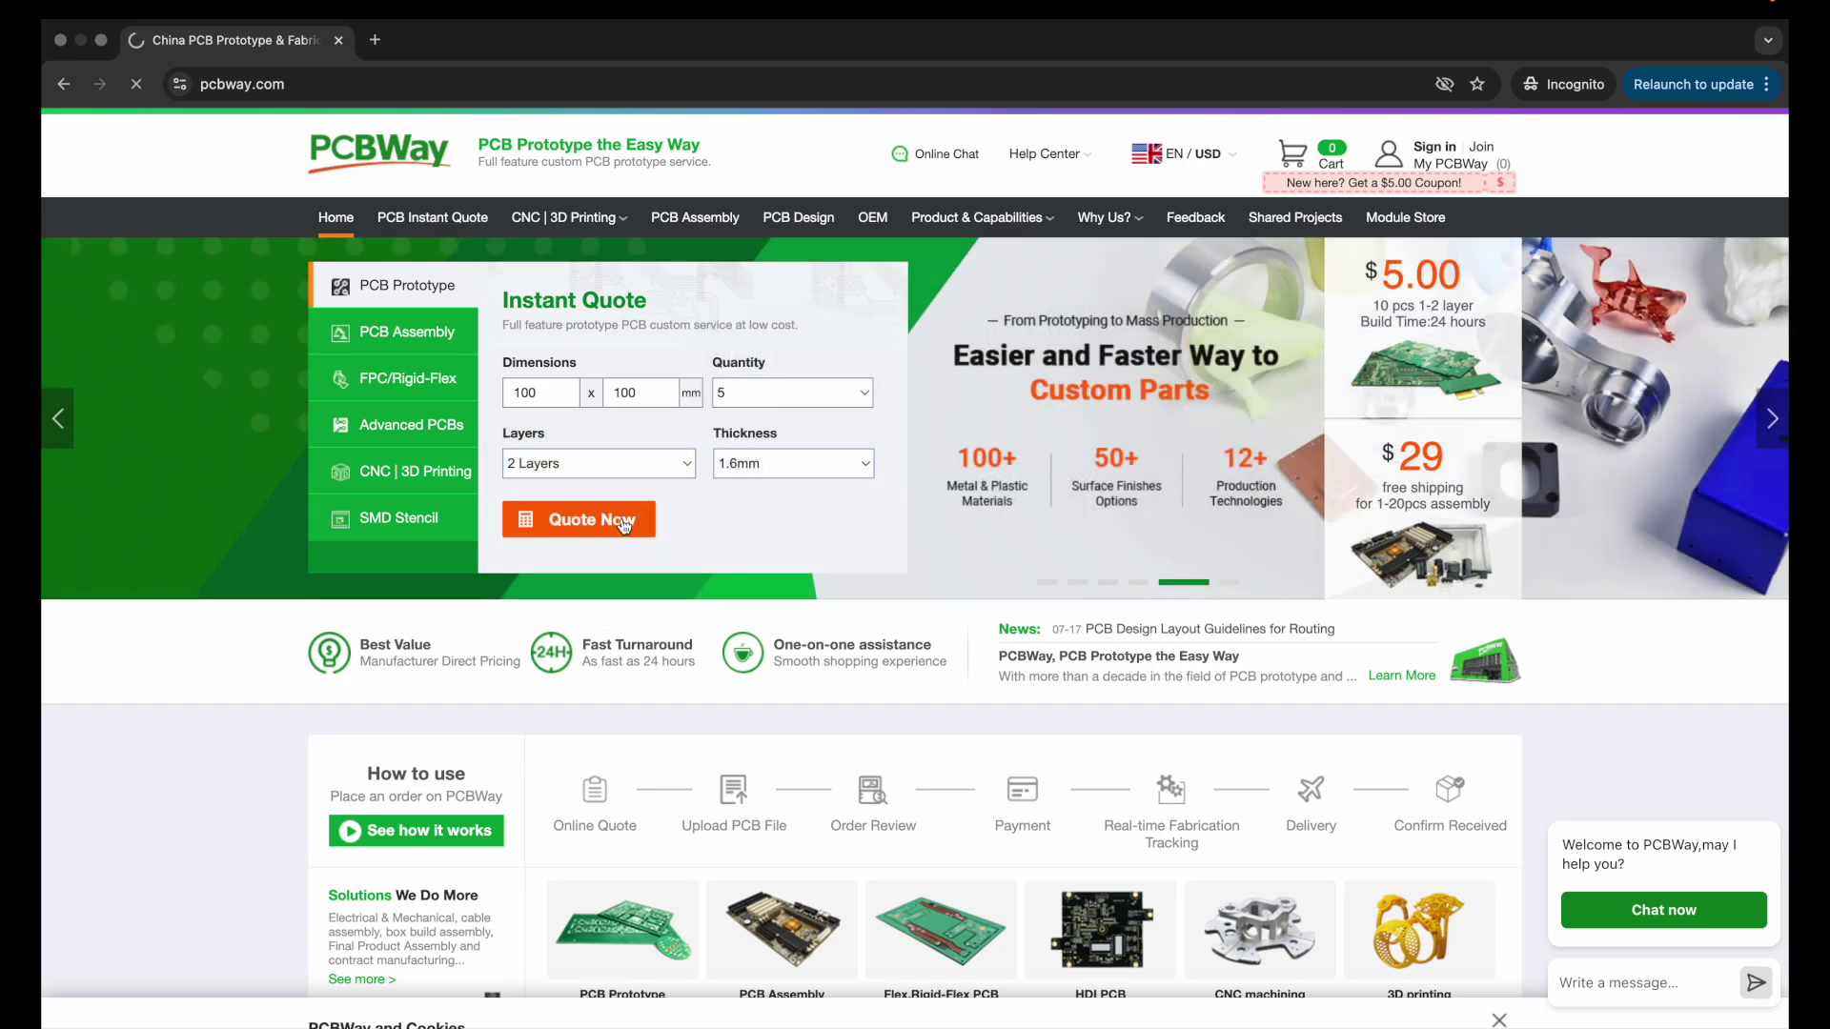
{"action": "left_click", "coordinate": [578, 519]}
- Change the quoted boards' solder mask colour to white
{"action": "scroll", "coordinate": [272, 643], "scroll_direction": "down", "scroll_amount": 4}
{"action": "scroll", "coordinate": [618, 448], "scroll_direction": "down", "scroll_amount": 3}
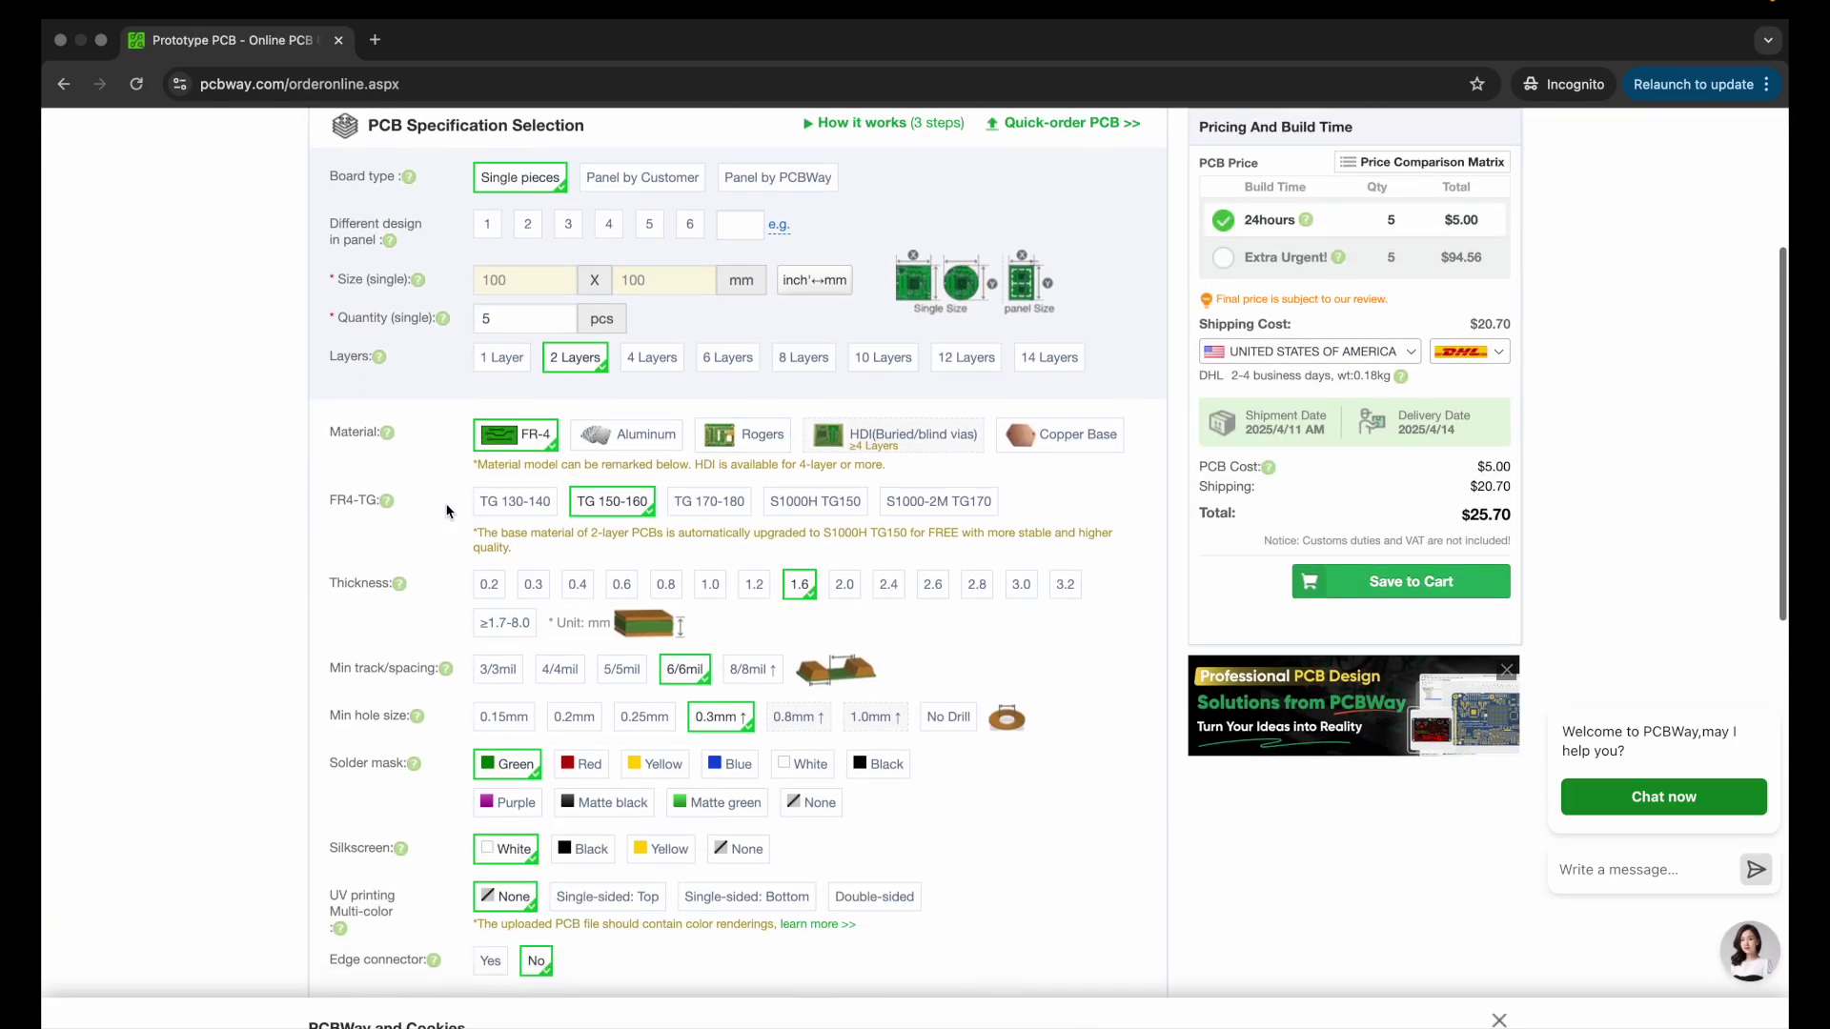
{"action": "left_click", "coordinate": [657, 493]}
{"action": "scroll", "coordinate": [923, 556], "scroll_direction": "down", "scroll_amount": 9}
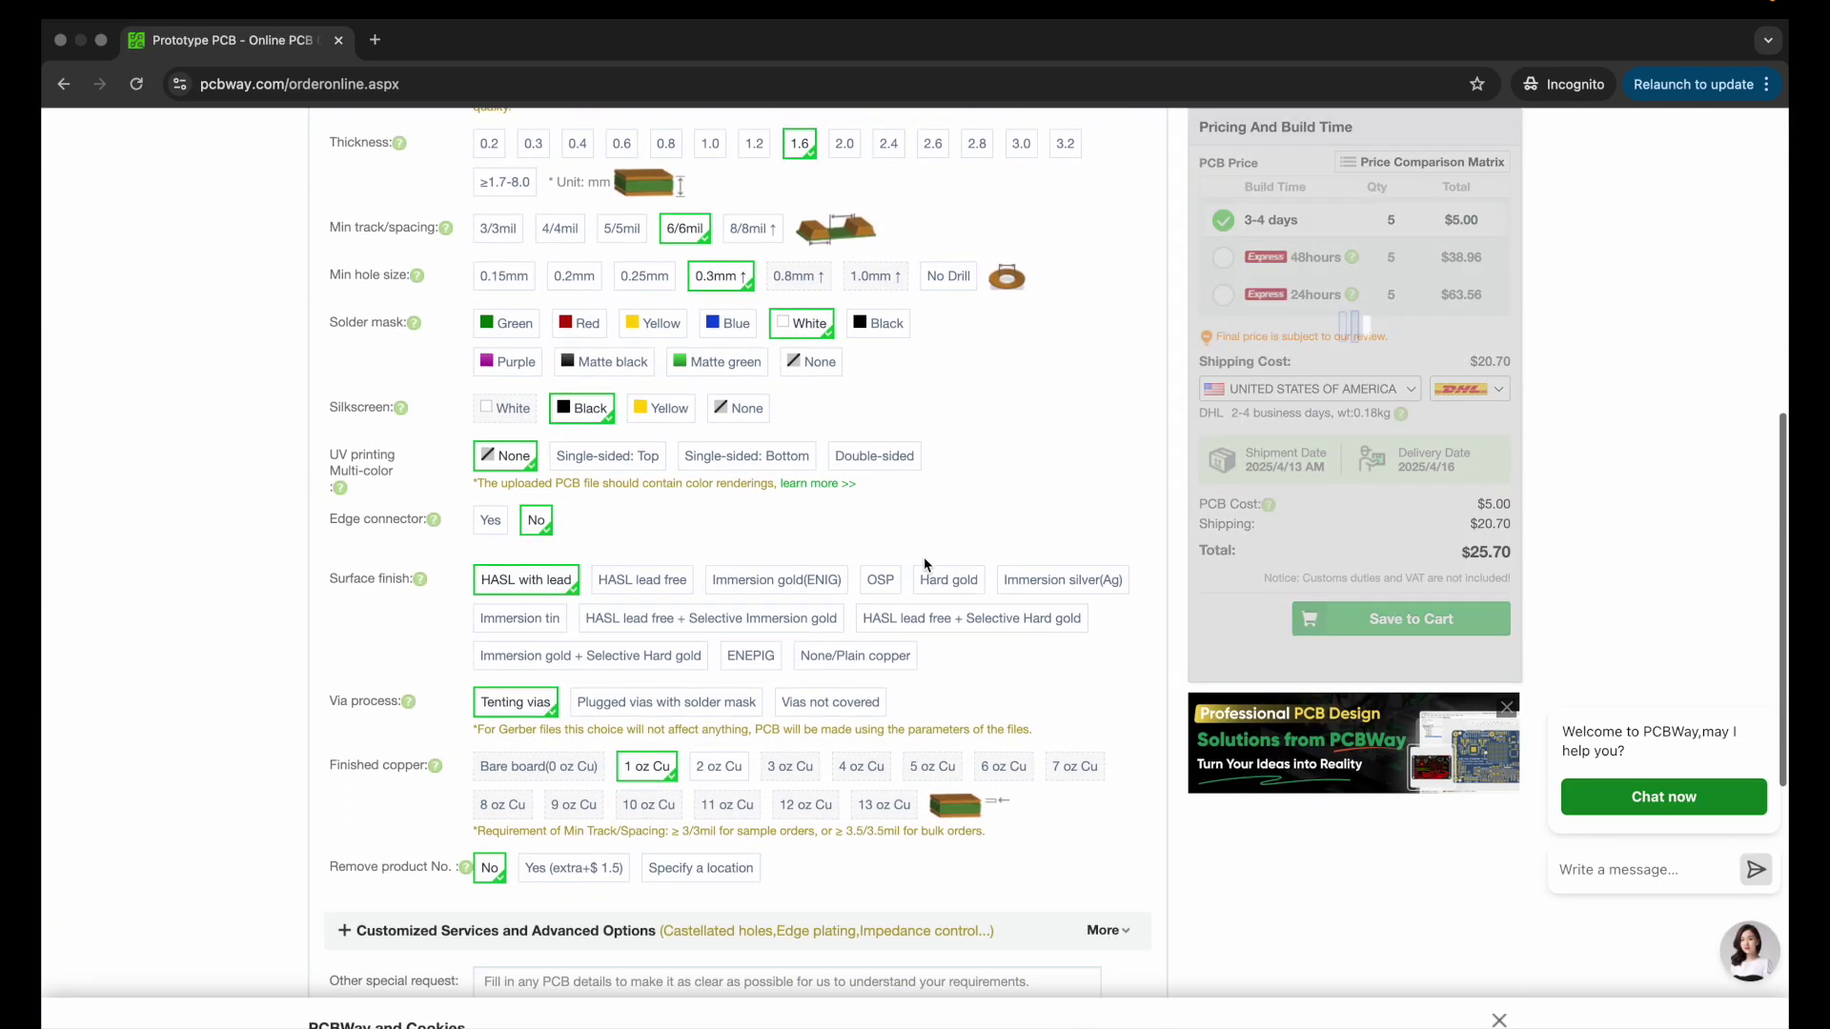
{"action": "scroll", "coordinate": [640, 730], "scroll_direction": "up", "scroll_amount": 15}
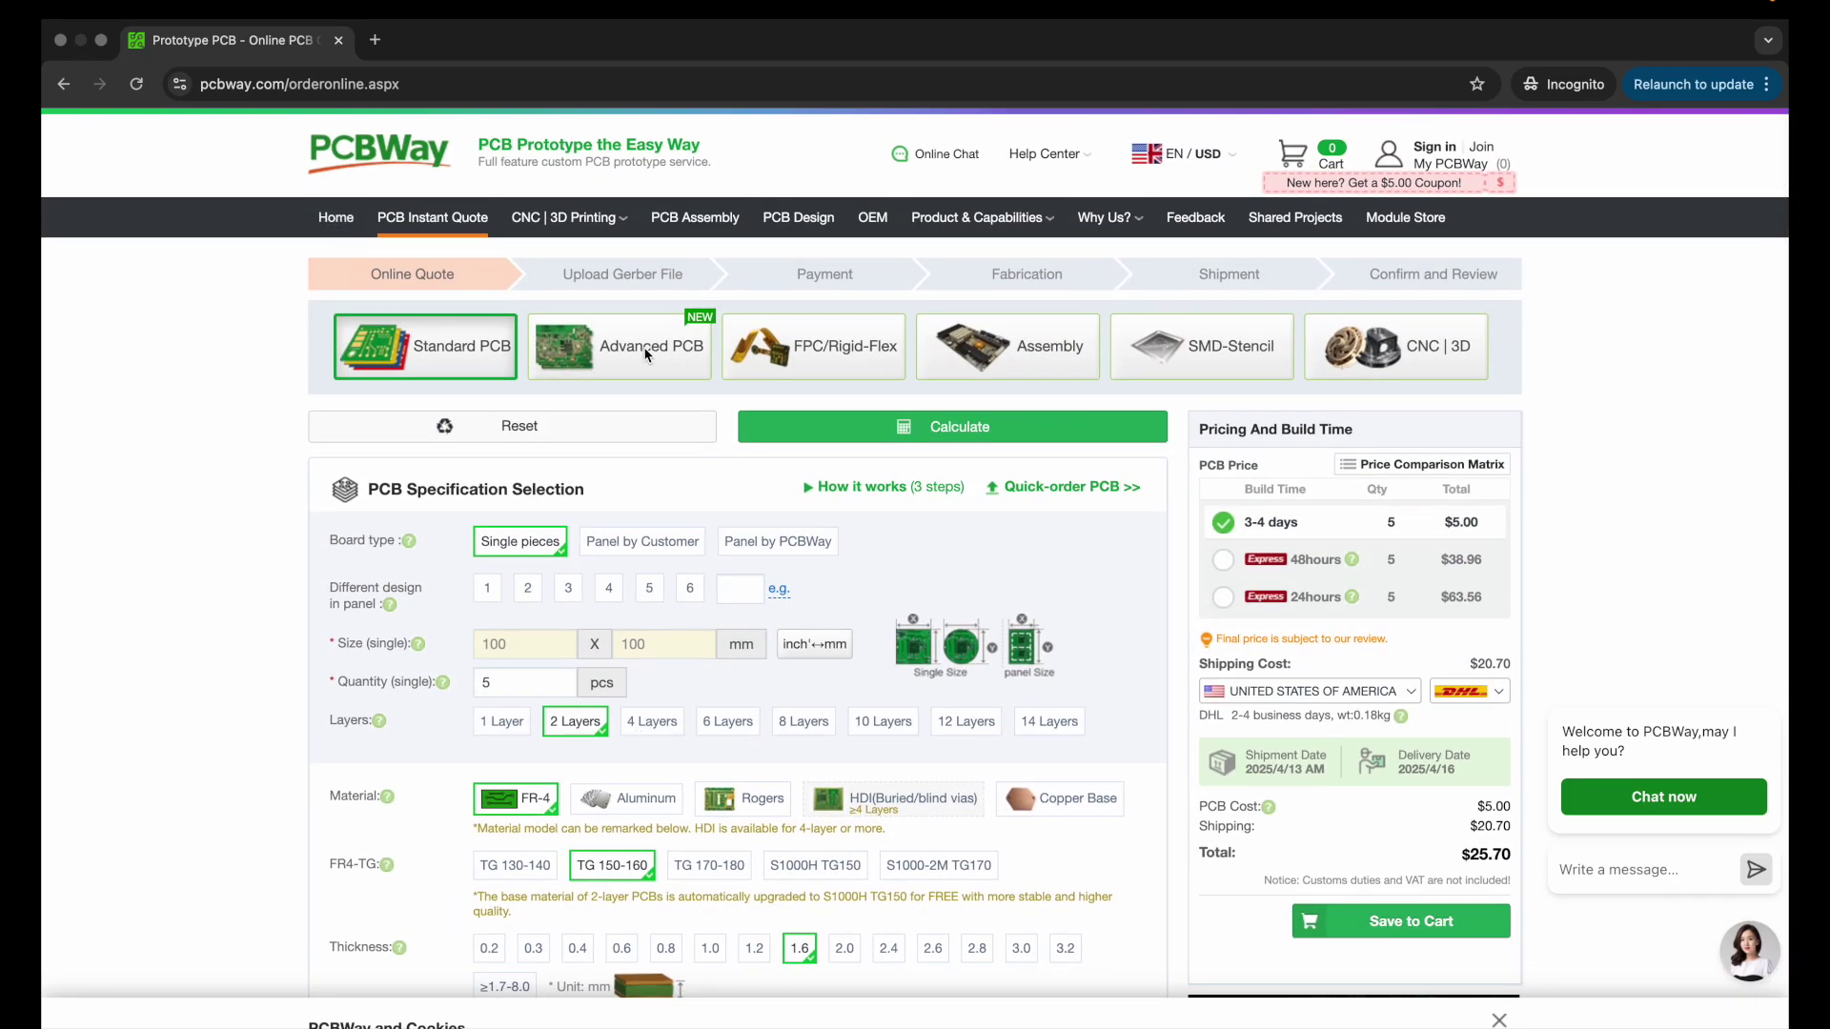
- Browse the Advanced PCB, Assembly, SMD-Stencil and CNC machining quote forms
{"action": "left_click", "coordinate": [801, 358]}
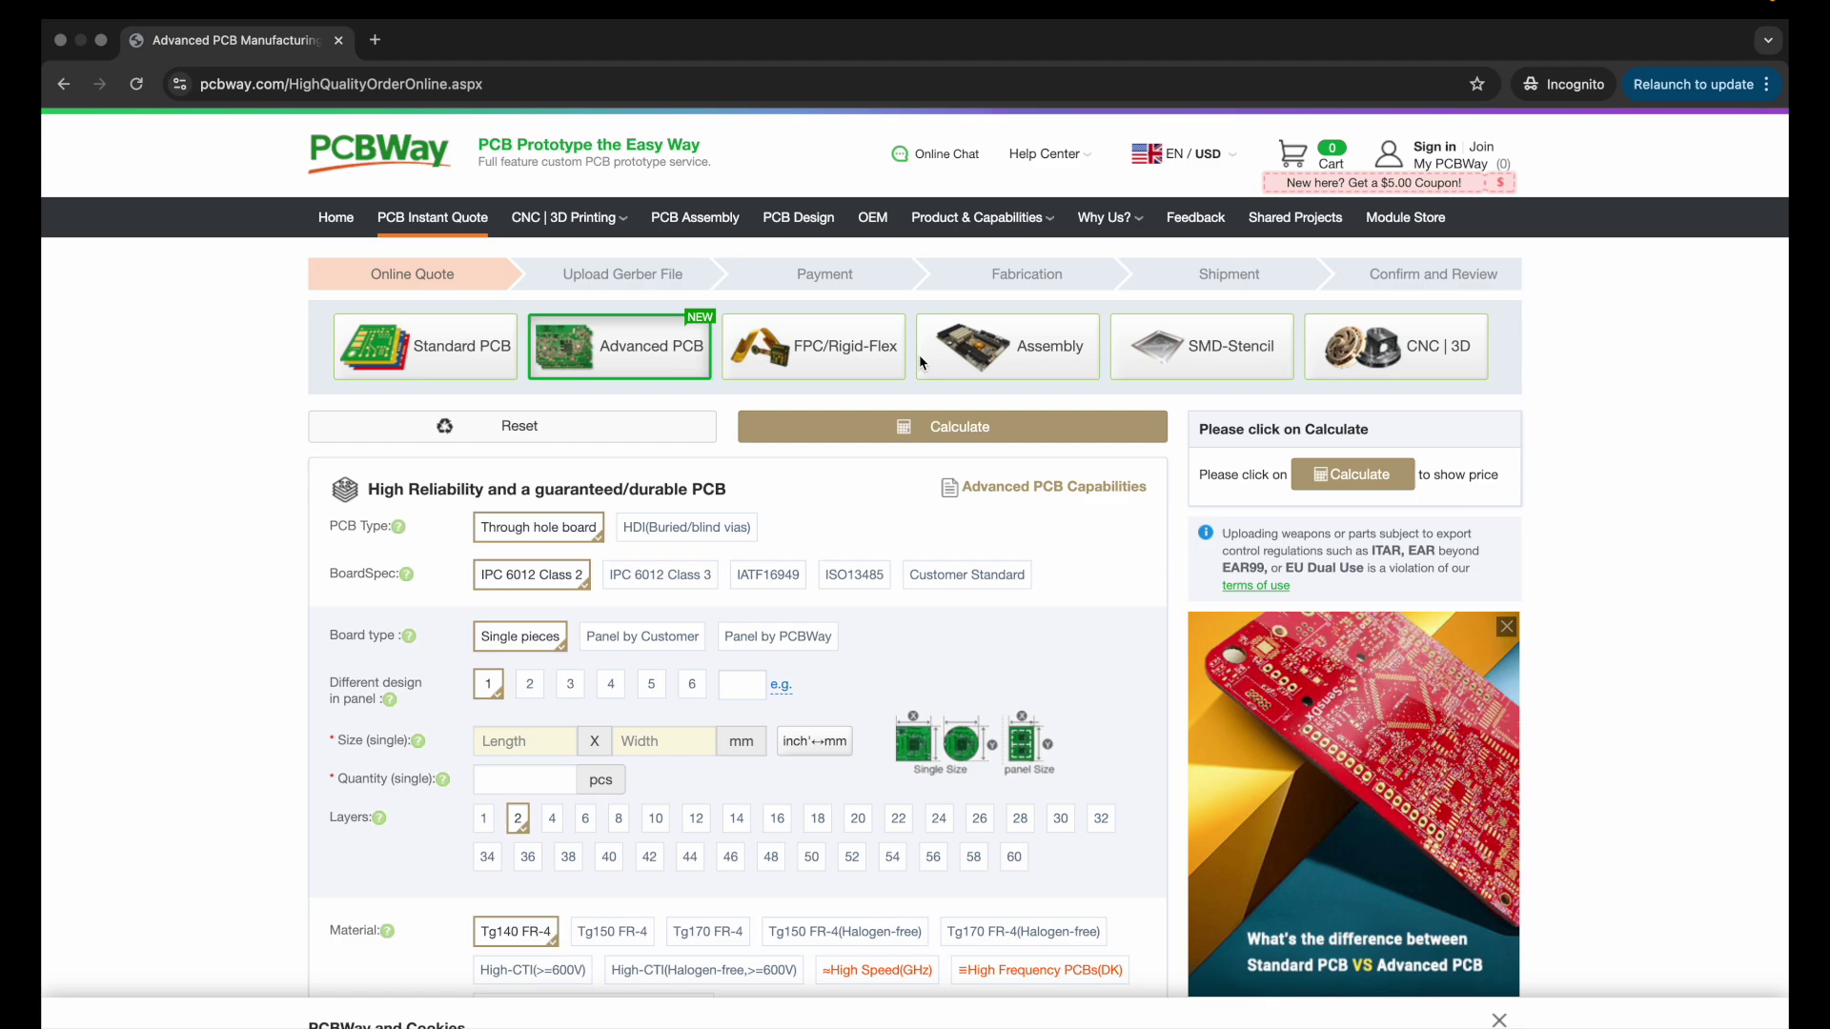
{"action": "left_click", "coordinate": [956, 355]}
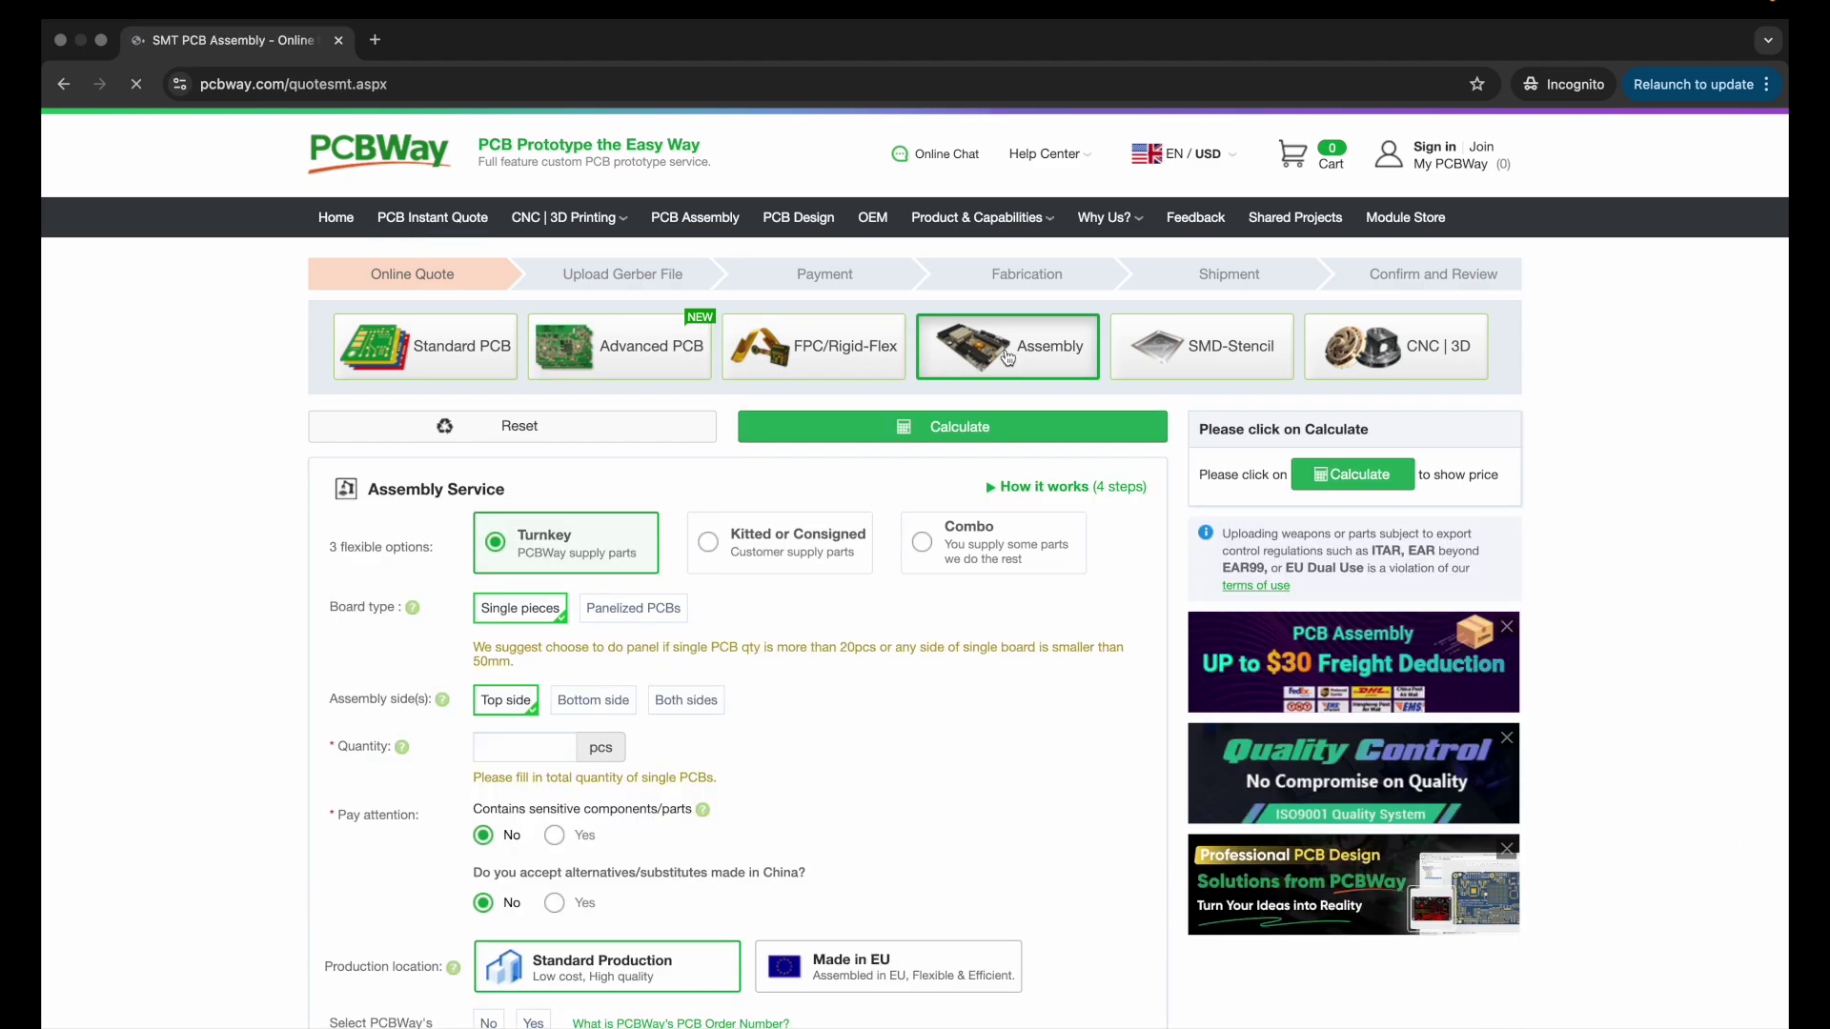
{"action": "left_click", "coordinate": [1191, 349]}
{"action": "left_click", "coordinate": [1384, 353]}
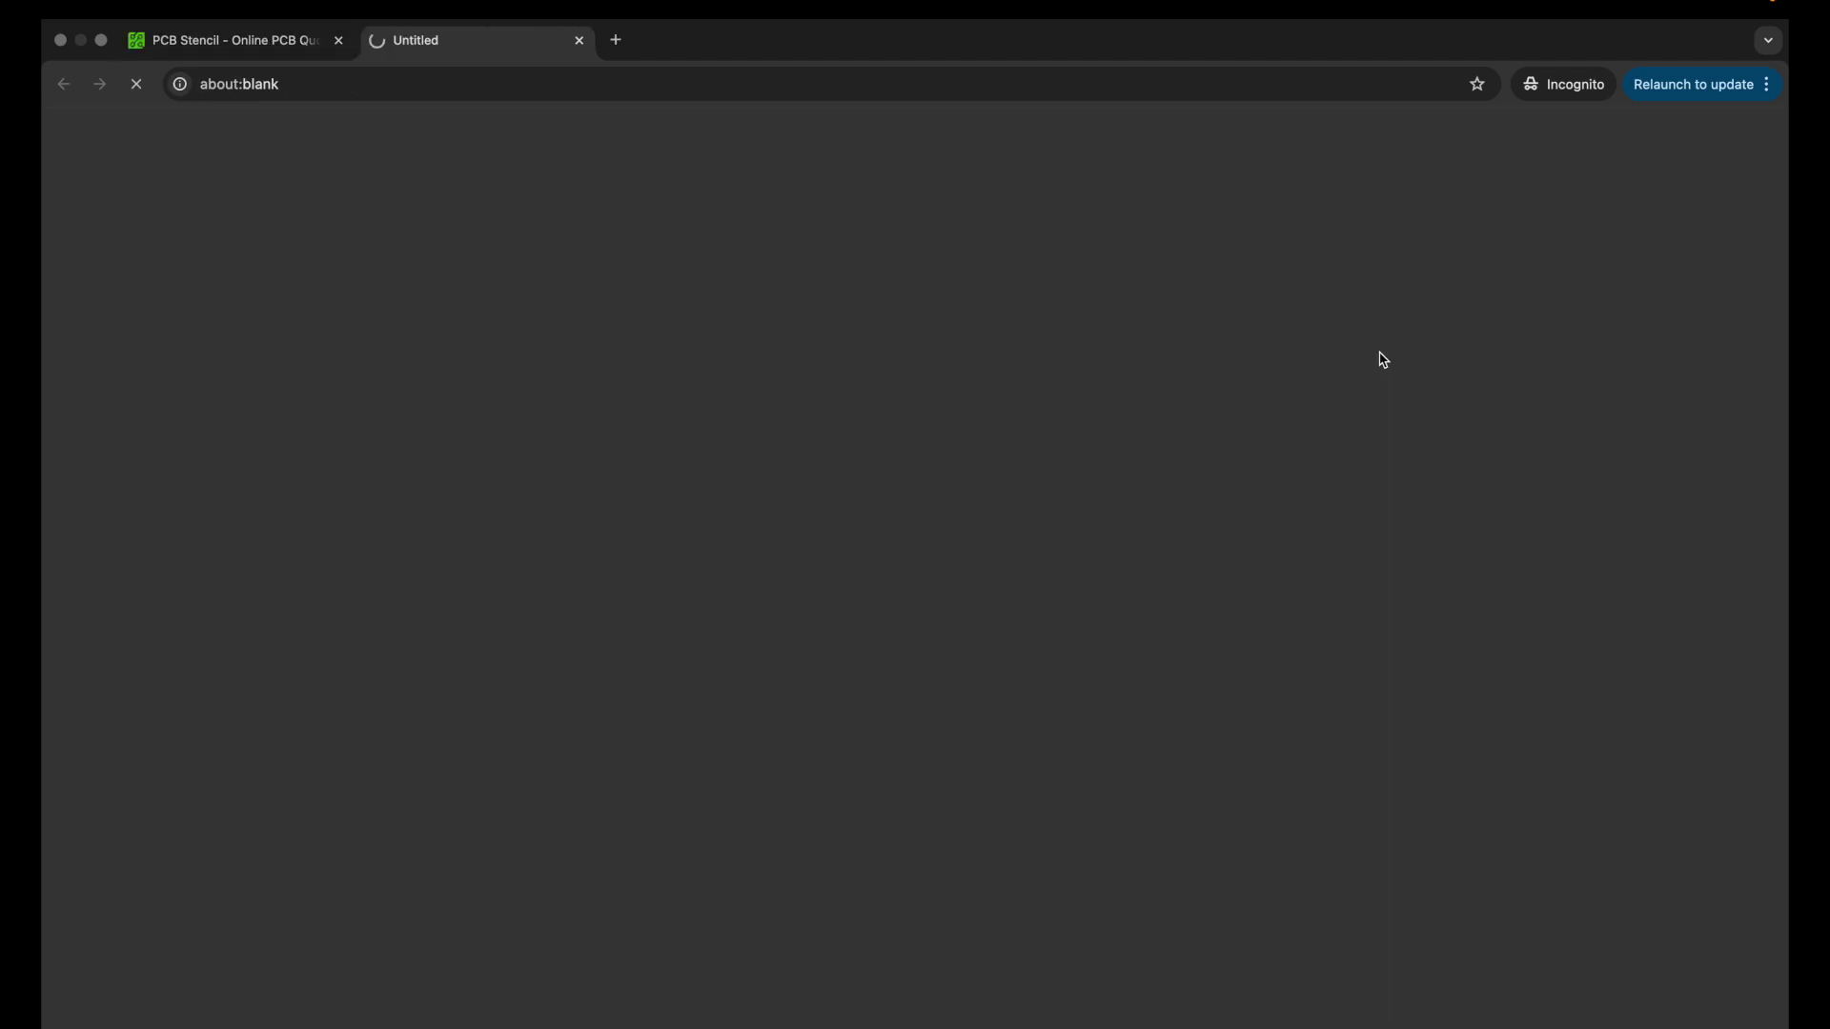
{"action": "scroll", "coordinate": [192, 353], "scroll_direction": "down", "scroll_amount": 3}
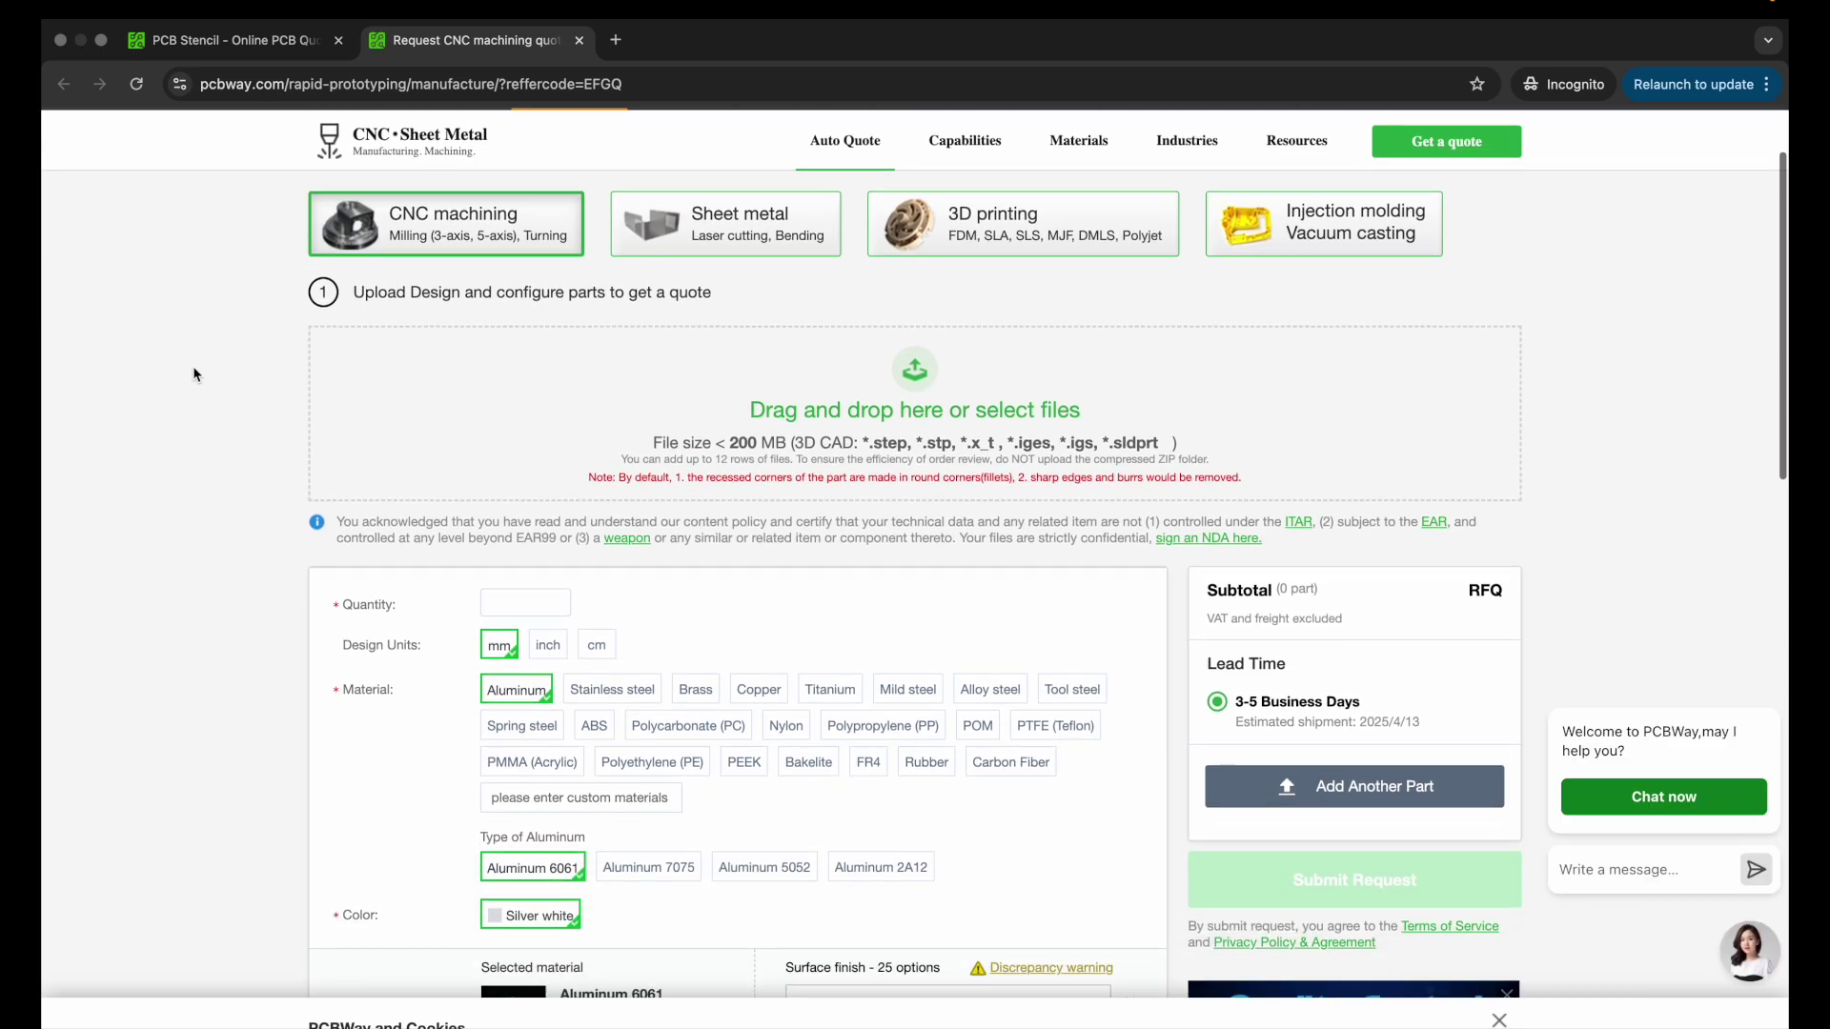
{"action": "scroll", "coordinate": [194, 374], "scroll_direction": "up", "scroll_amount": 1}
{"action": "scroll", "coordinate": [194, 374], "scroll_direction": "up", "scroll_amount": 2}
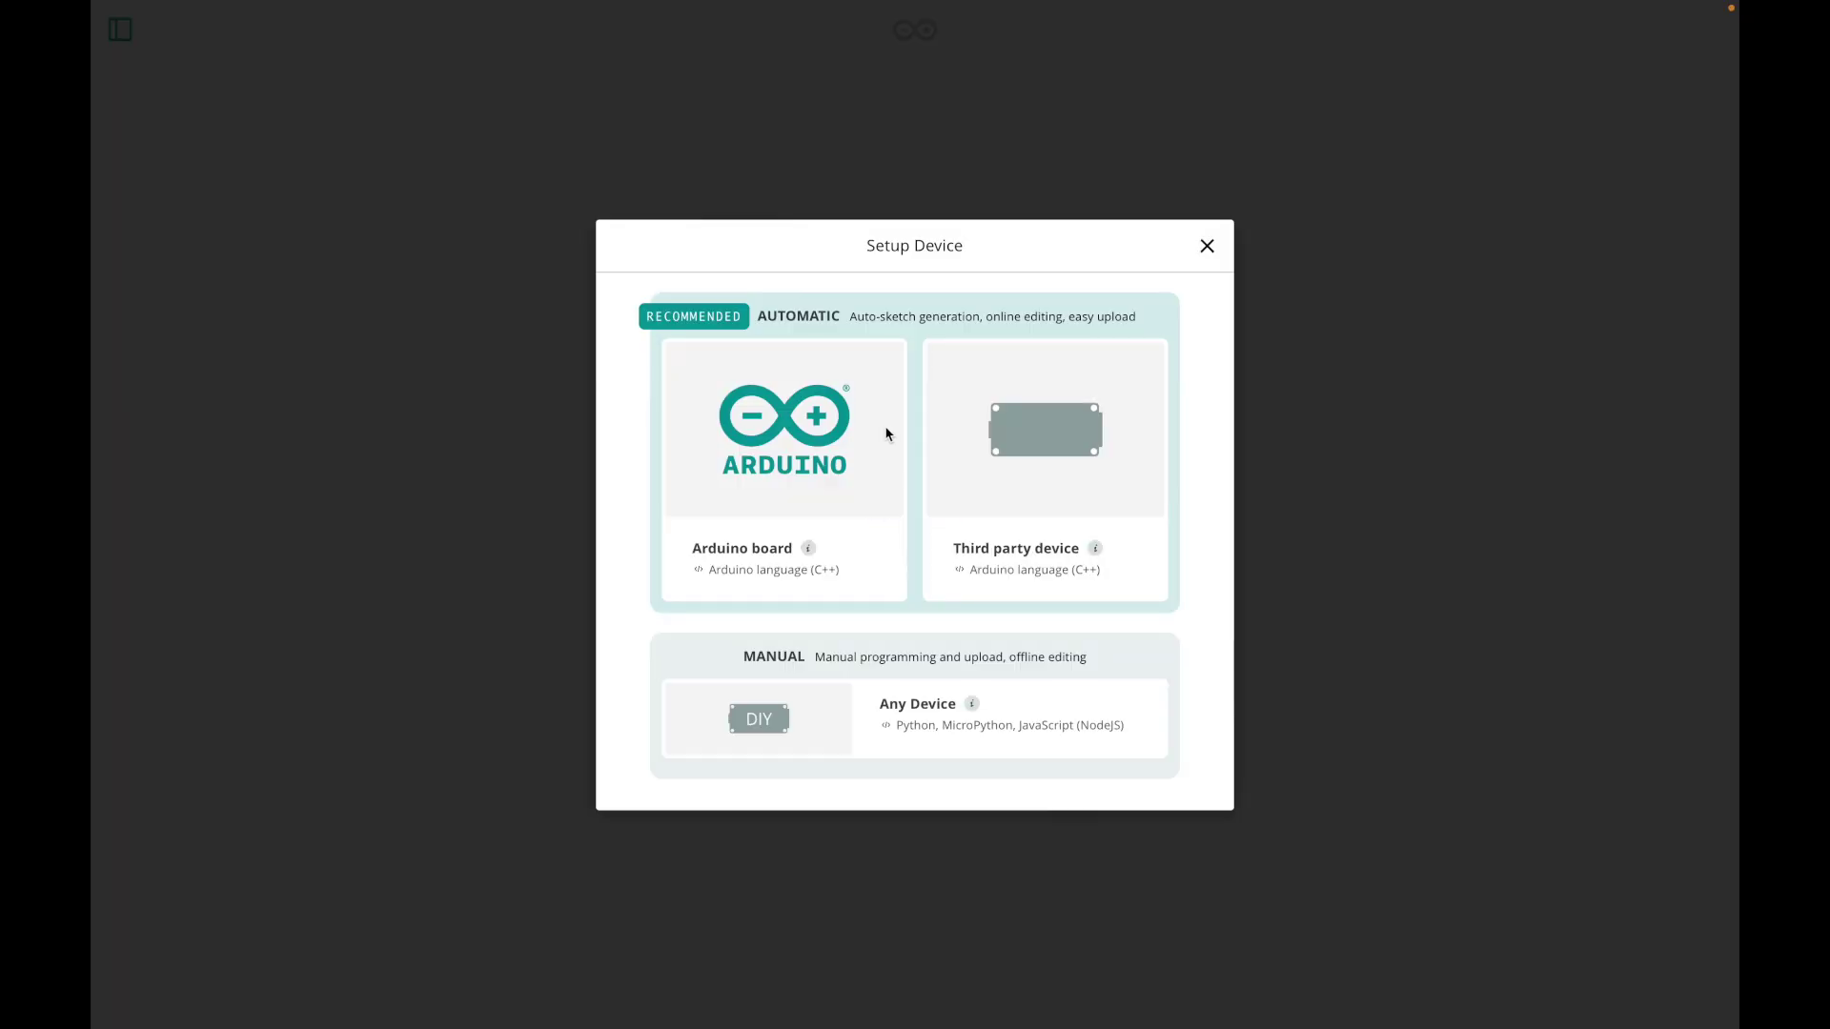
- Choose a third-party ESP8266 device, model LOLIN(WEMOS) D1 mini Pro, and regenerate its name
{"action": "left_click", "coordinate": [1039, 441]}
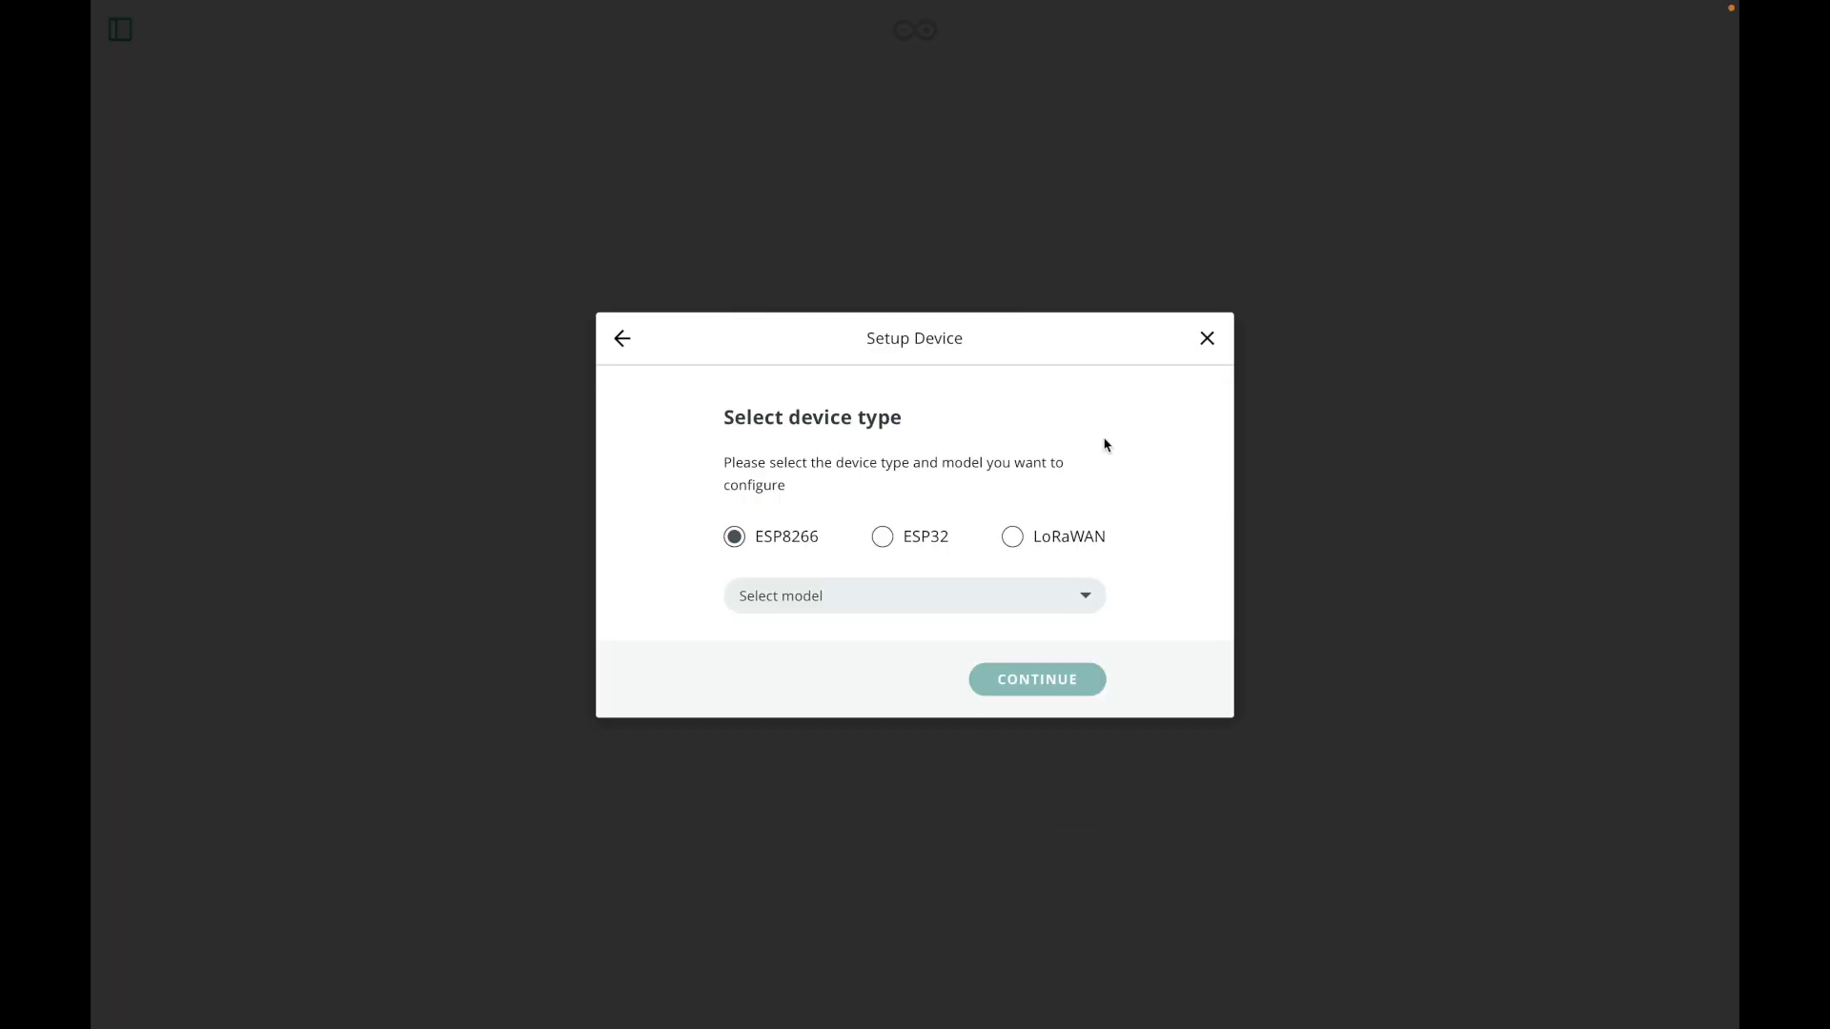
{"action": "left_click", "coordinate": [1085, 598]}
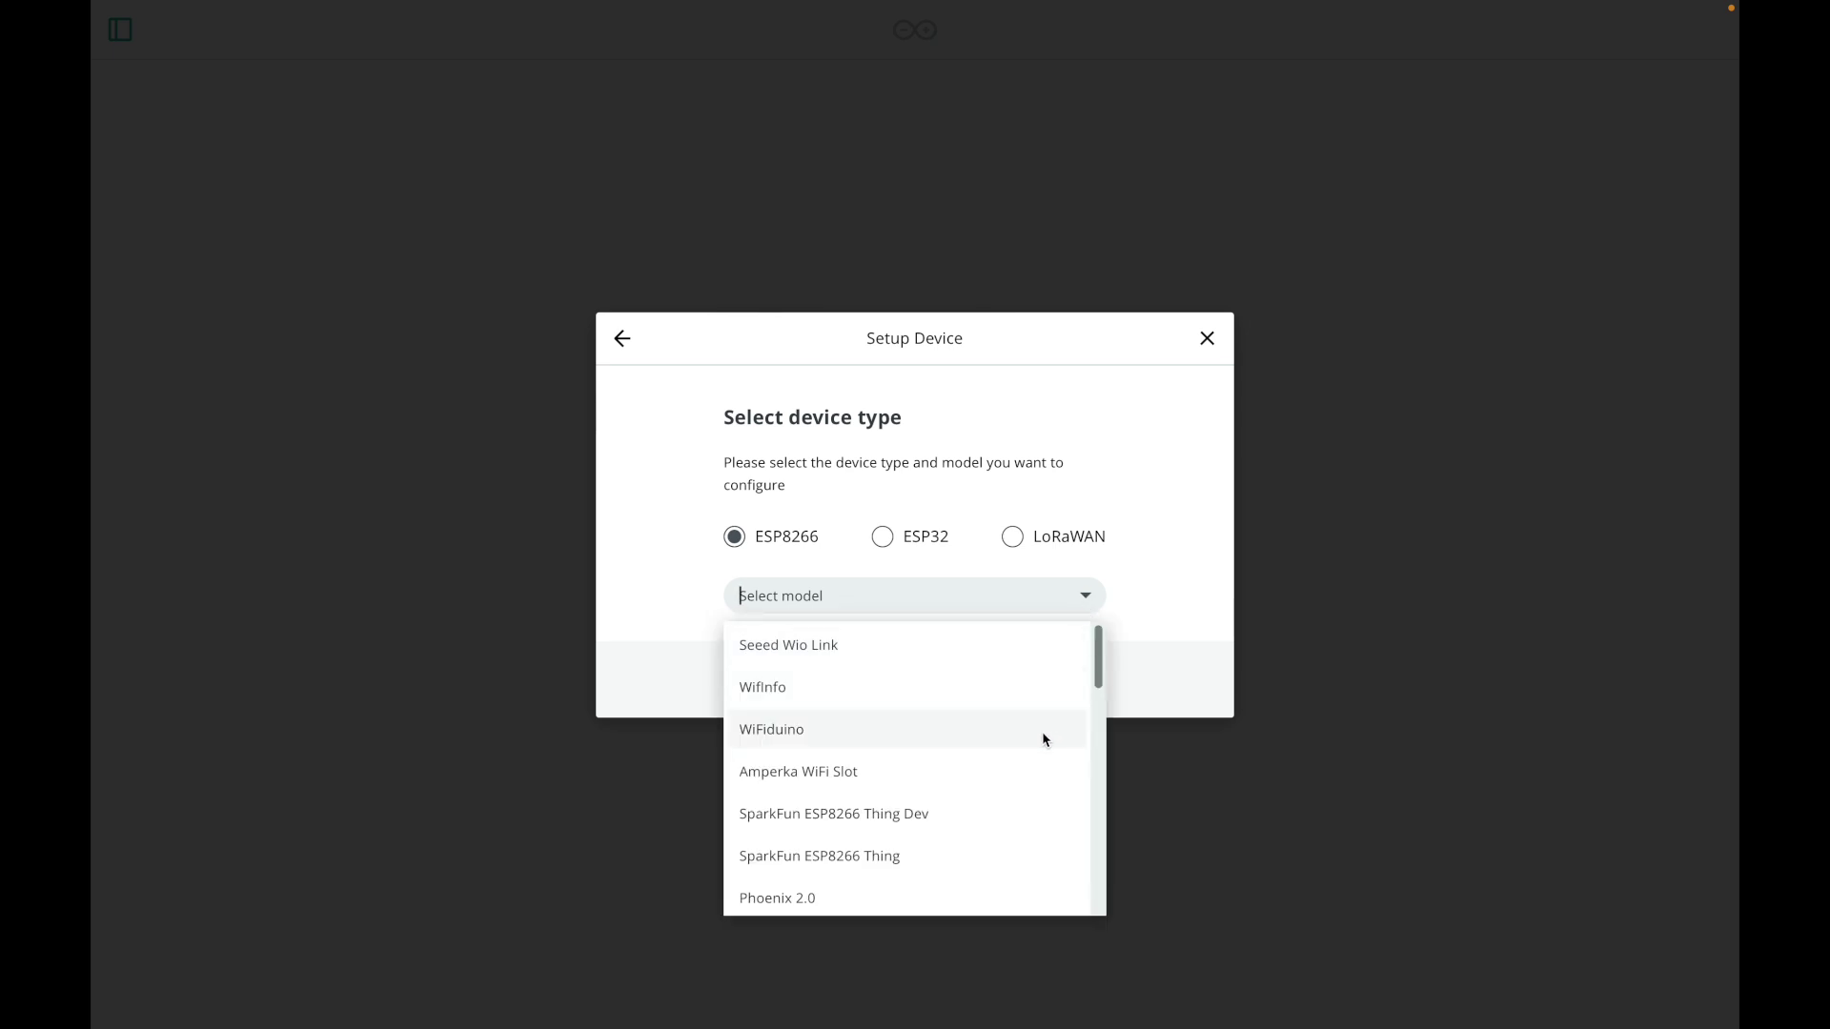
{"action": "scroll", "coordinate": [1044, 737], "scroll_direction": "down", "scroll_amount": 5}
{"action": "scroll", "coordinate": [1044, 737], "scroll_direction": "up", "scroll_amount": 2}
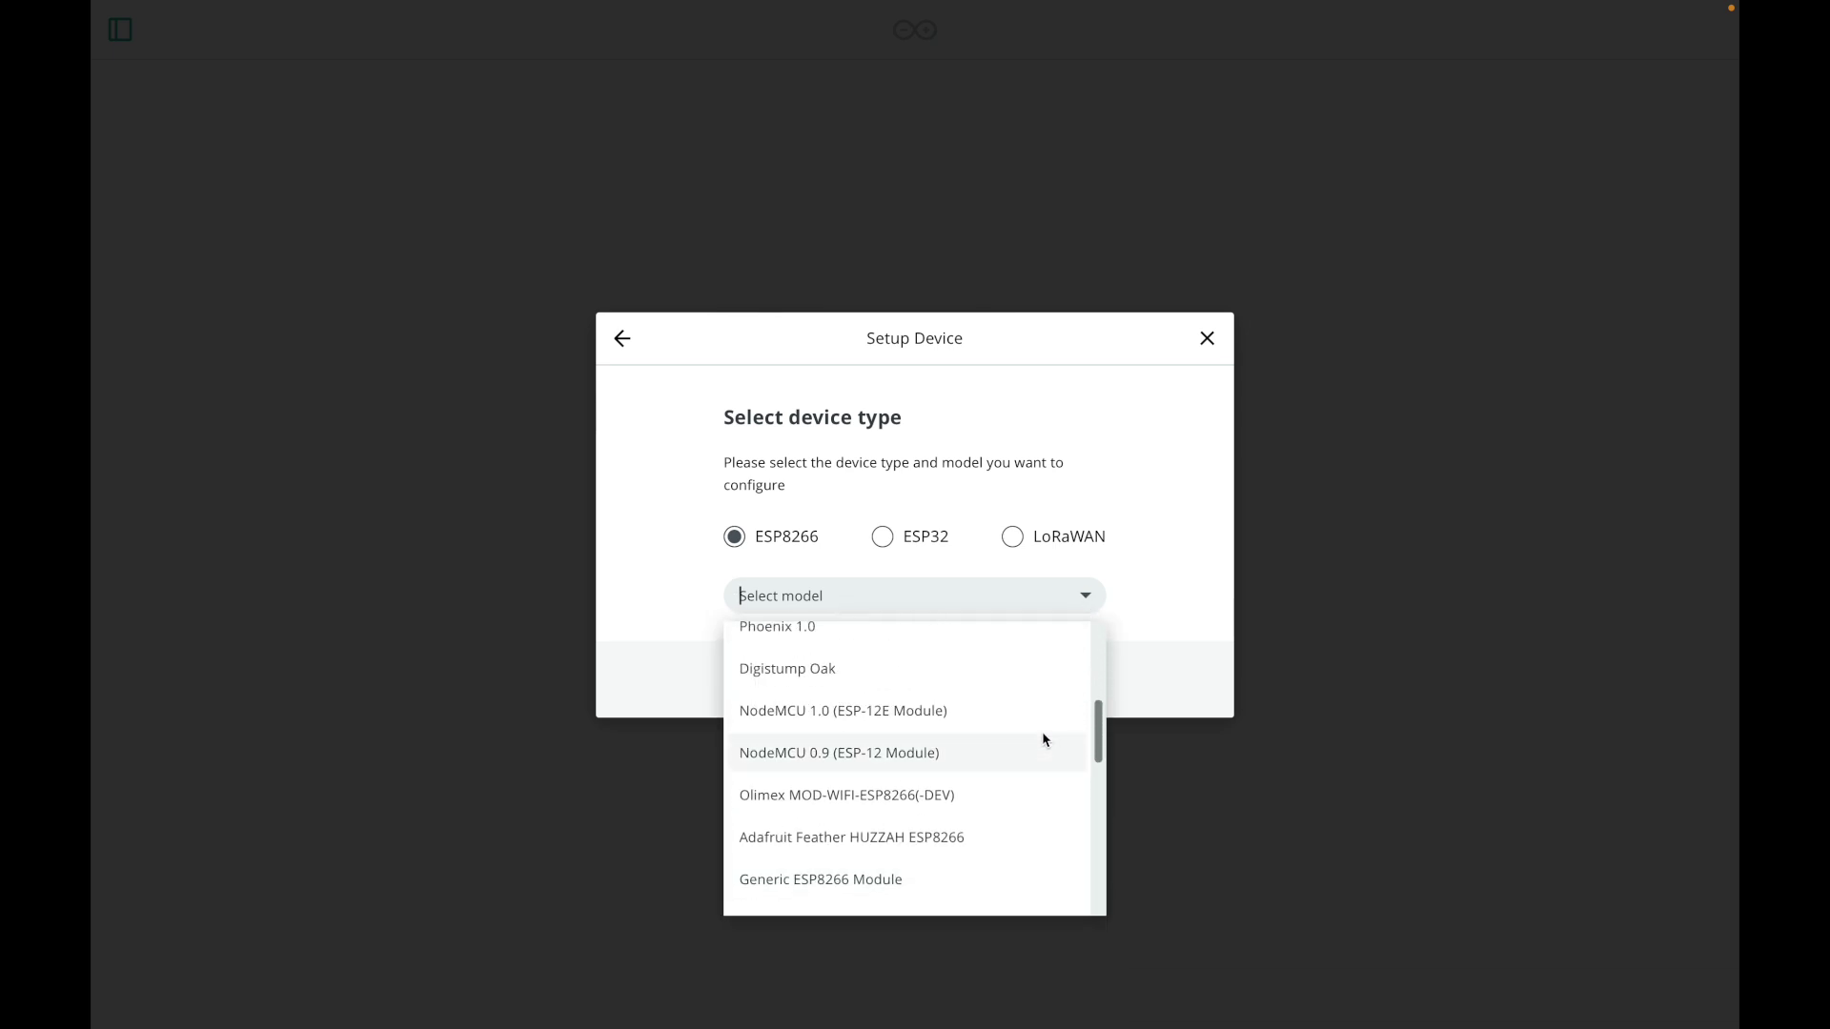
{"action": "scroll", "coordinate": [1043, 738], "scroll_direction": "down", "scroll_amount": 5}
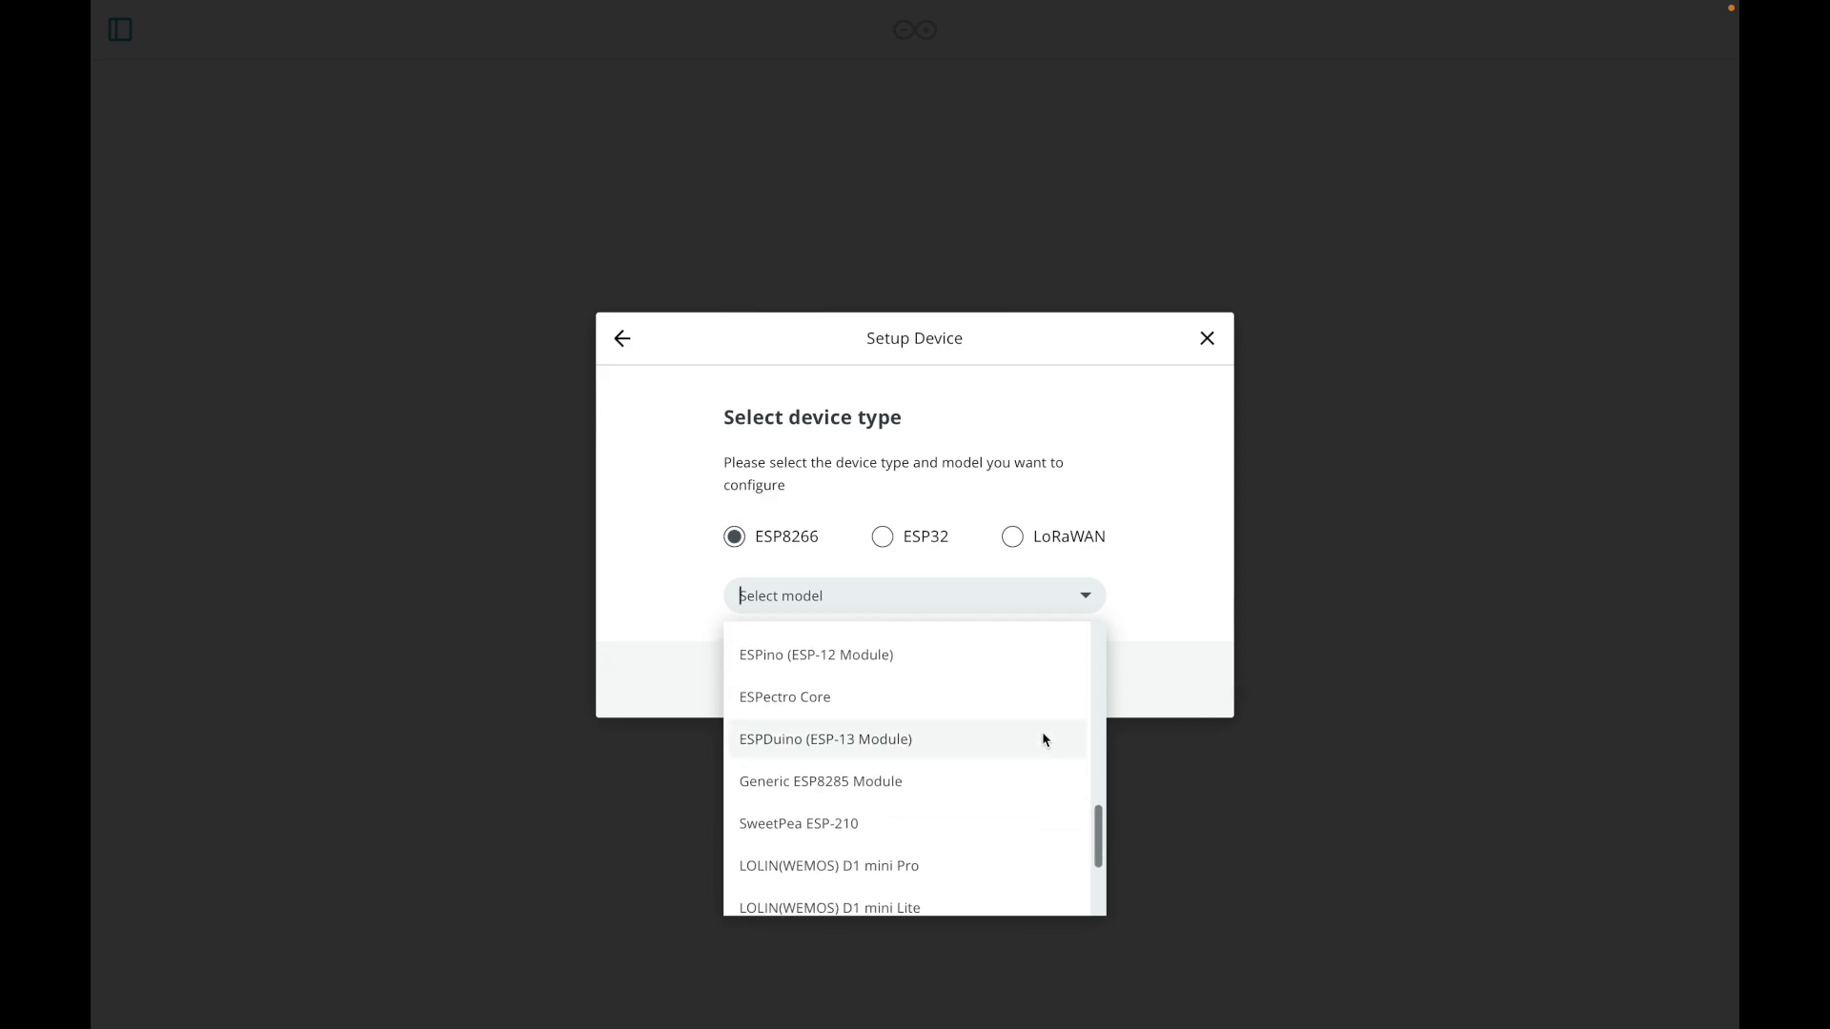
{"action": "scroll", "coordinate": [1043, 739], "scroll_direction": "down", "scroll_amount": 2}
{"action": "left_click", "coordinate": [915, 680]}
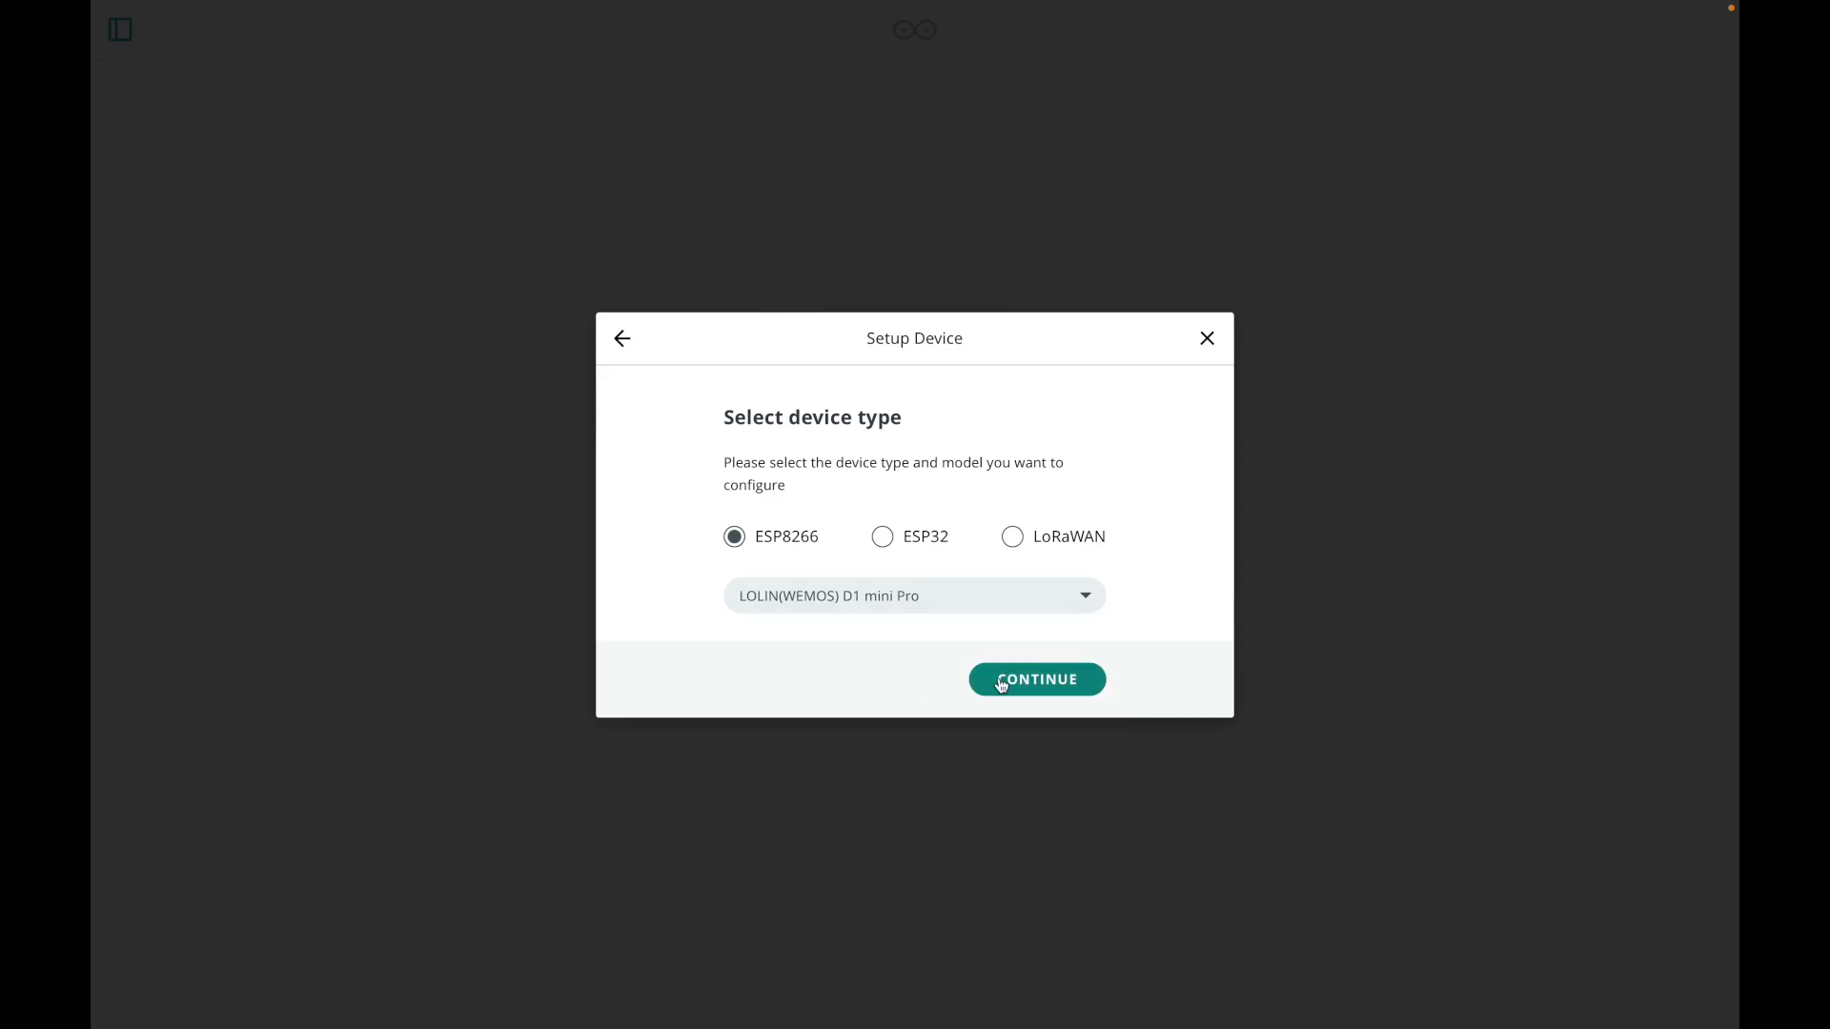
{"action": "left_click", "coordinate": [1038, 682]}
{"action": "left_click", "coordinate": [1069, 651]}
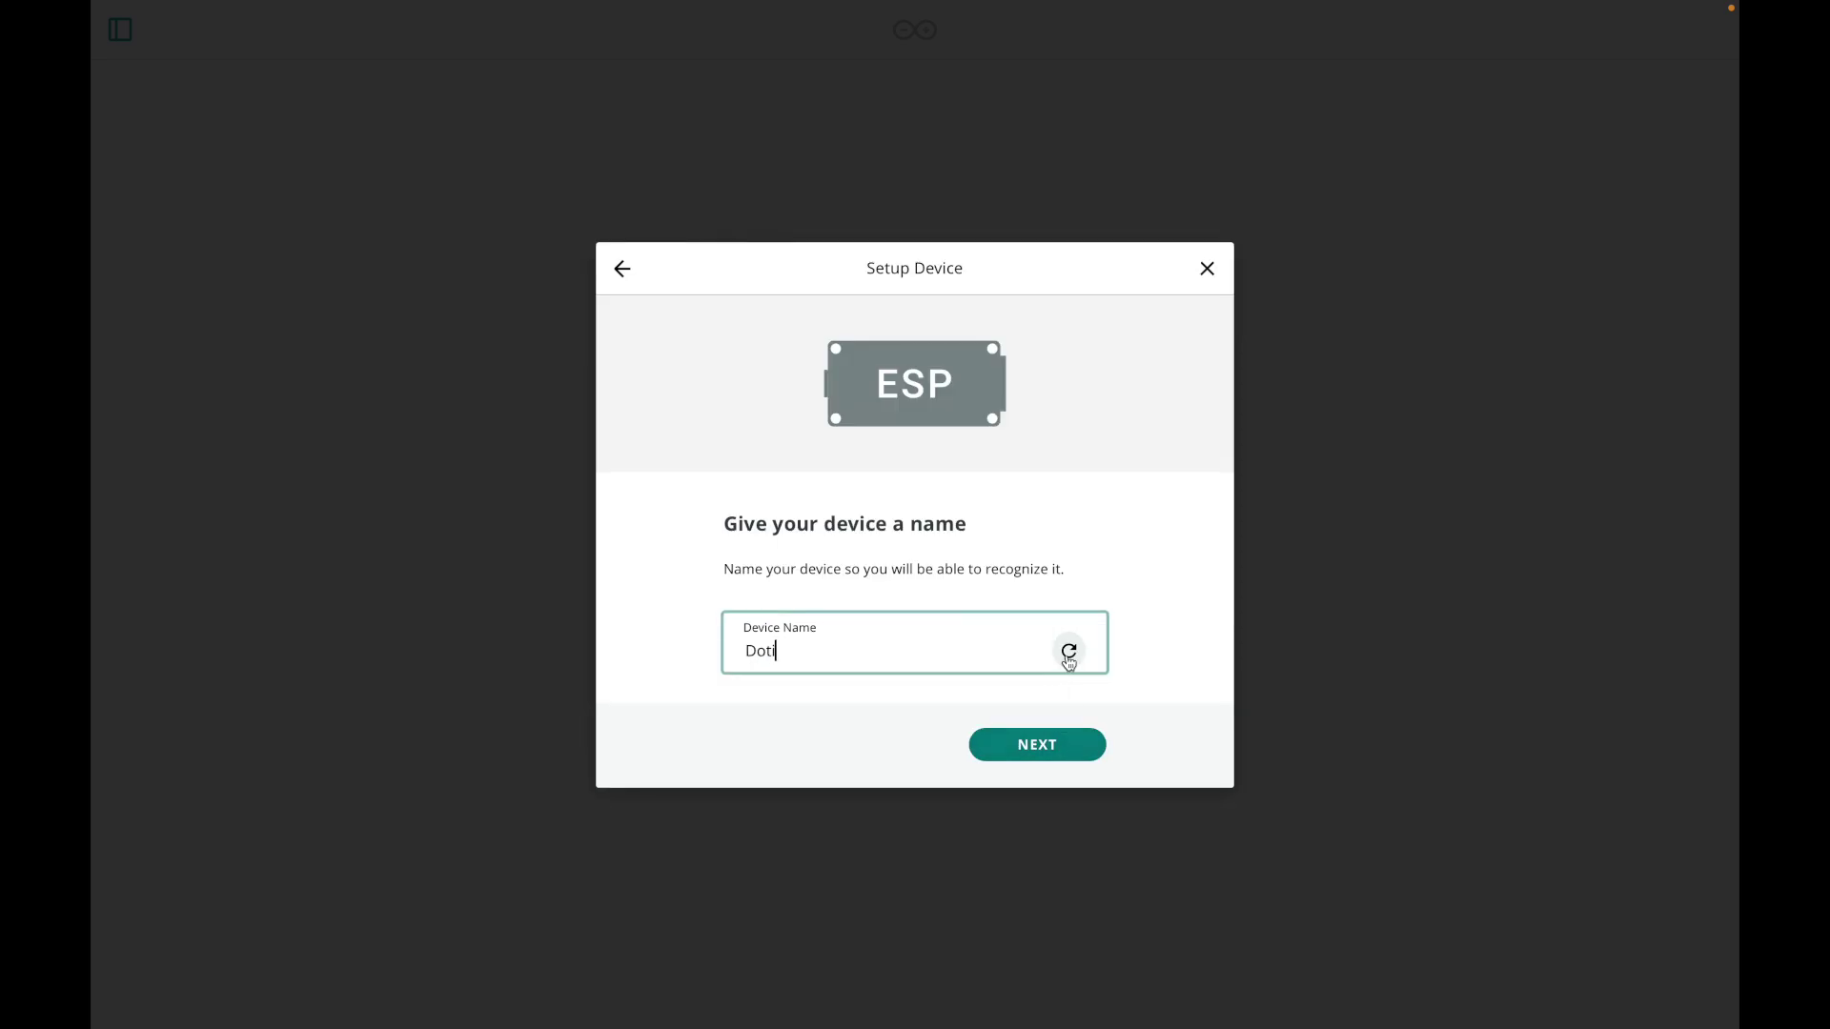
- Accept the device name Doti and download its credentials as a PDF
{"action": "left_click", "coordinate": [1055, 749]}
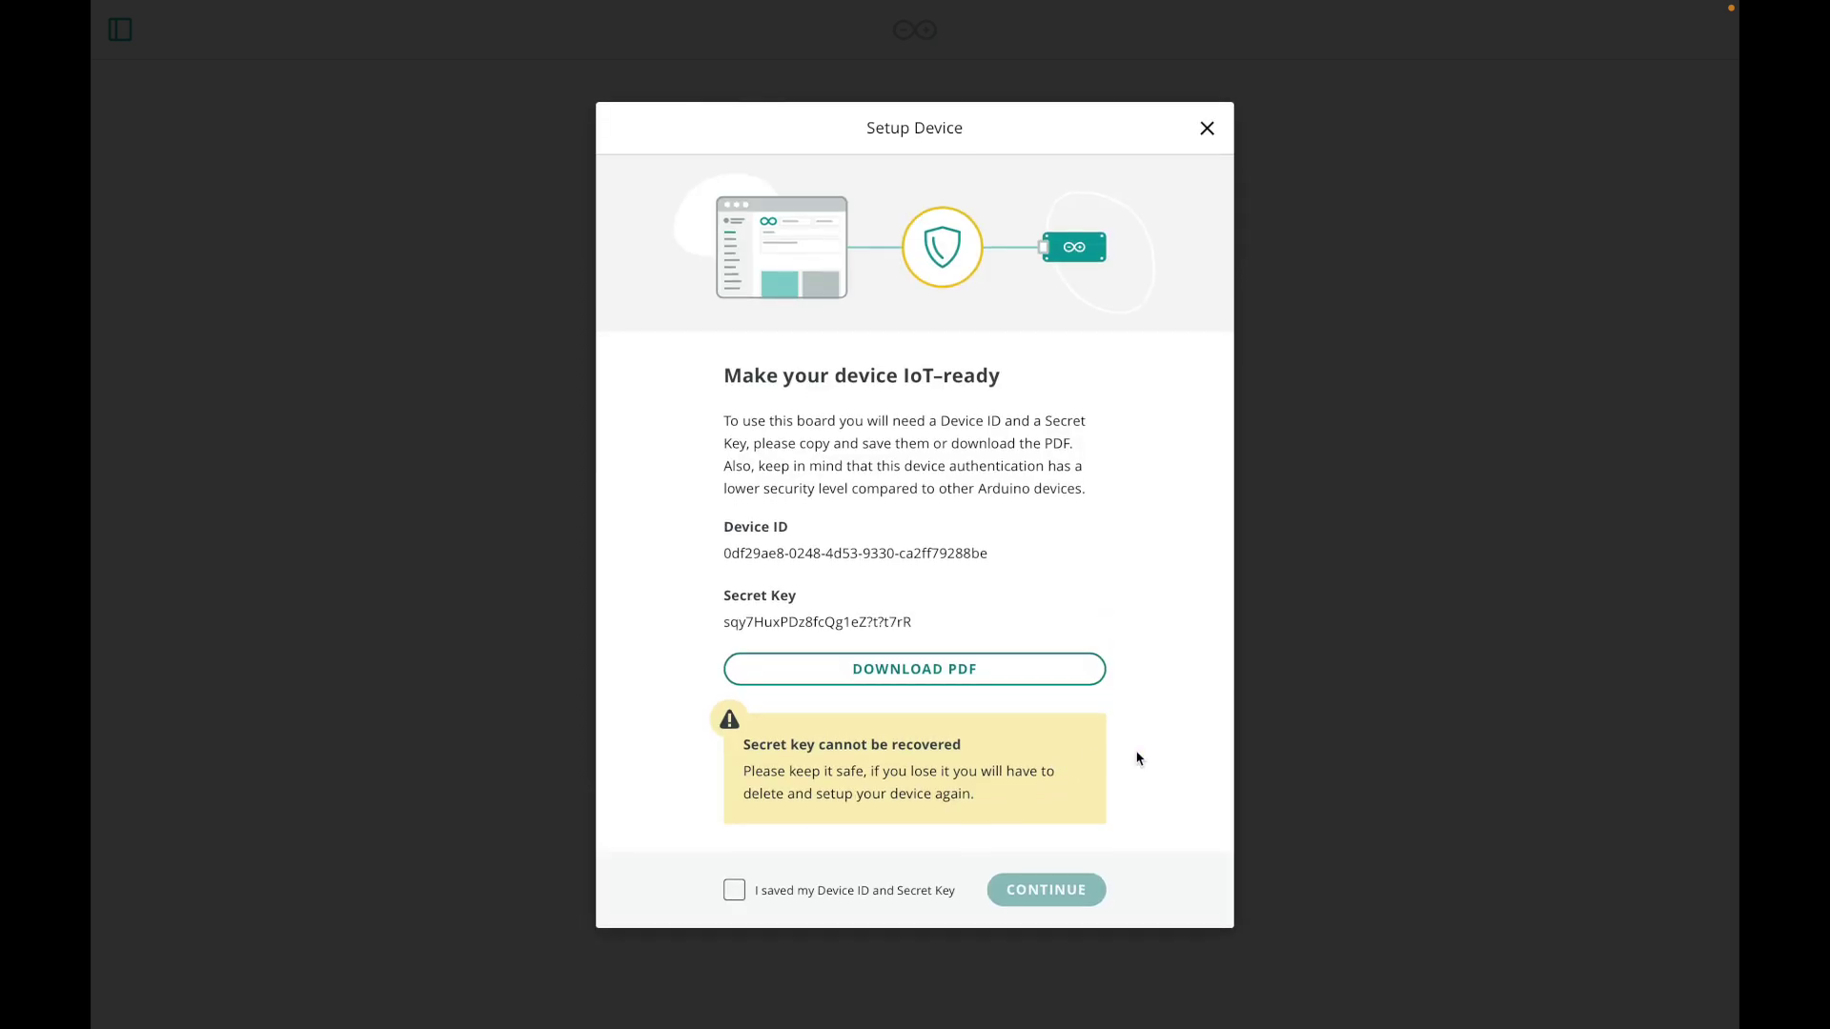
{"action": "left_click", "coordinate": [1003, 679]}
{"action": "left_click", "coordinate": [1099, 568]}
- Copy the Device ID, confirm the credentials are saved, and finish the setup
{"action": "left_click", "coordinate": [1200, 540]}
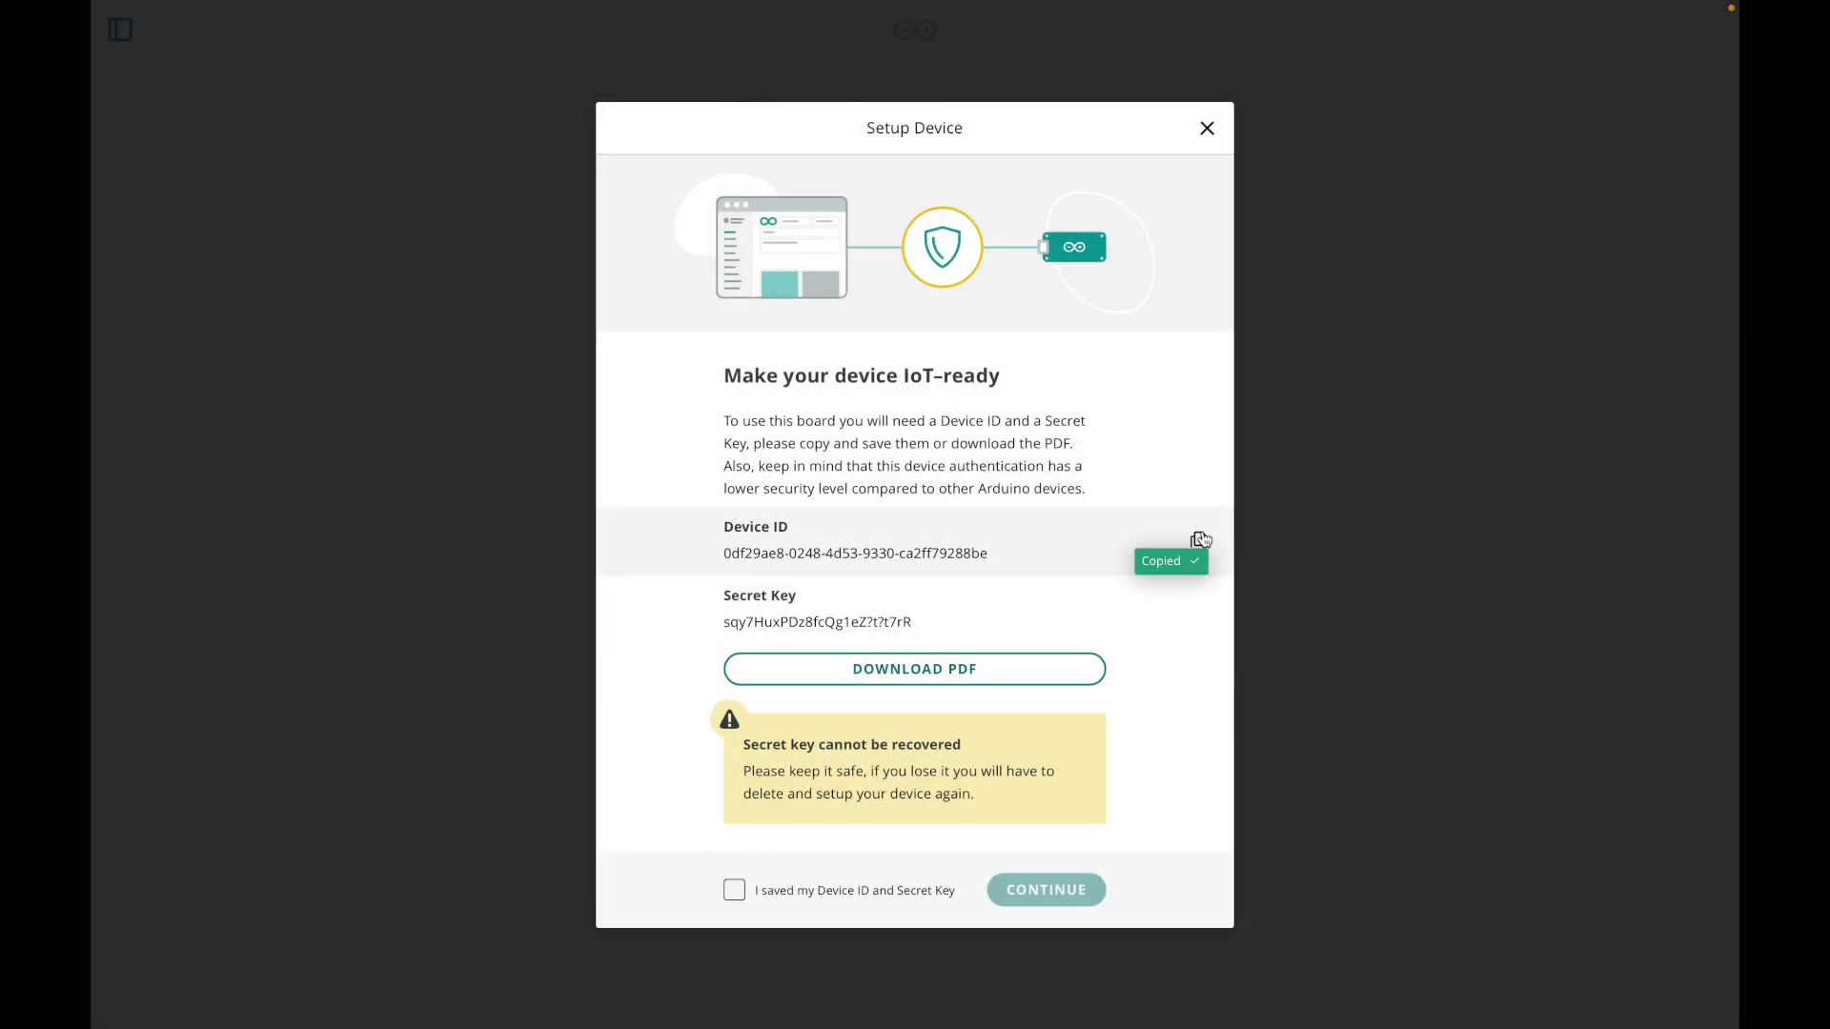
{"action": "left_click", "coordinate": [913, 894]}
{"action": "left_click", "coordinate": [1046, 889]}
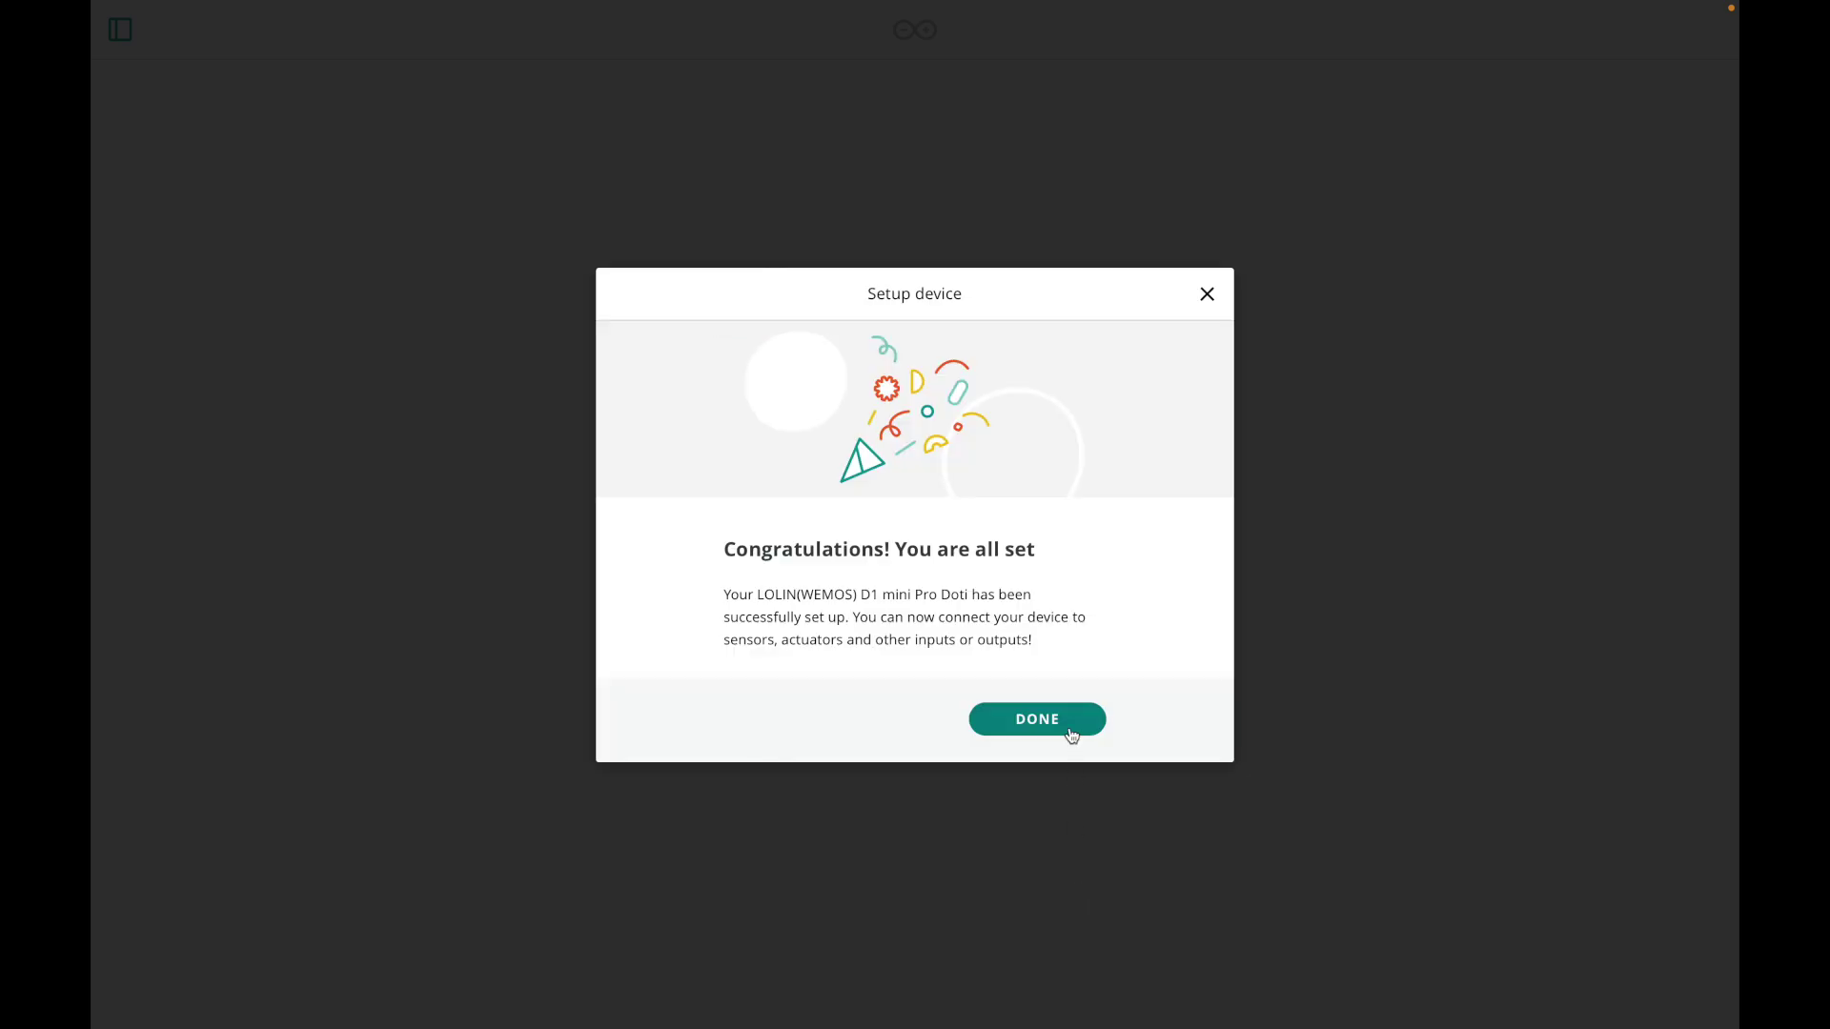